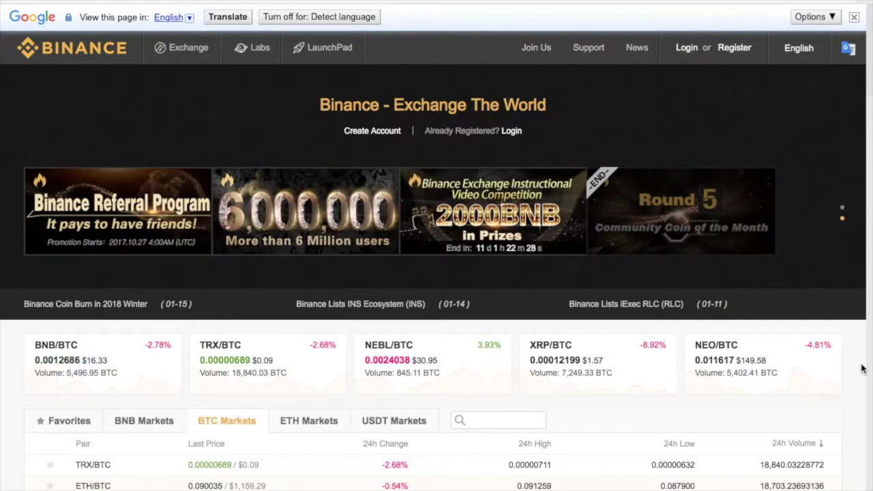
- Look through the BTC market pairs and the main sections of the exchange's home page
scroll(215, 366, "down", 4)
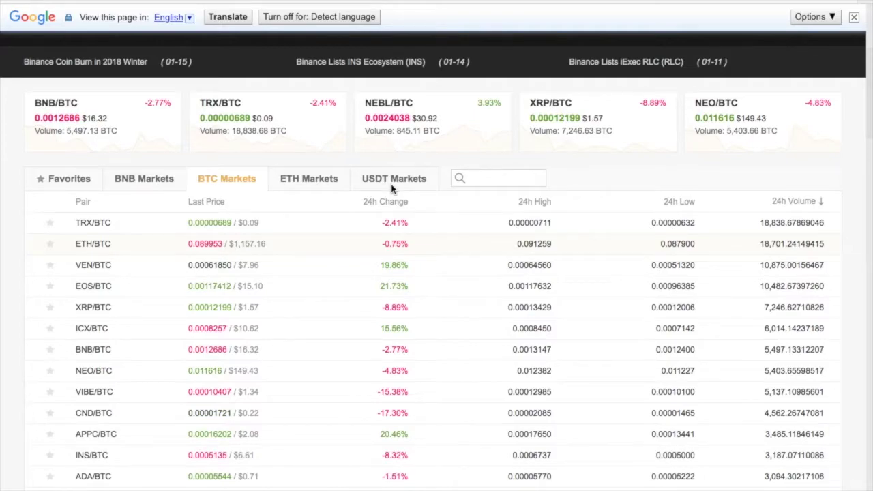
scroll(392, 190, "down", 15)
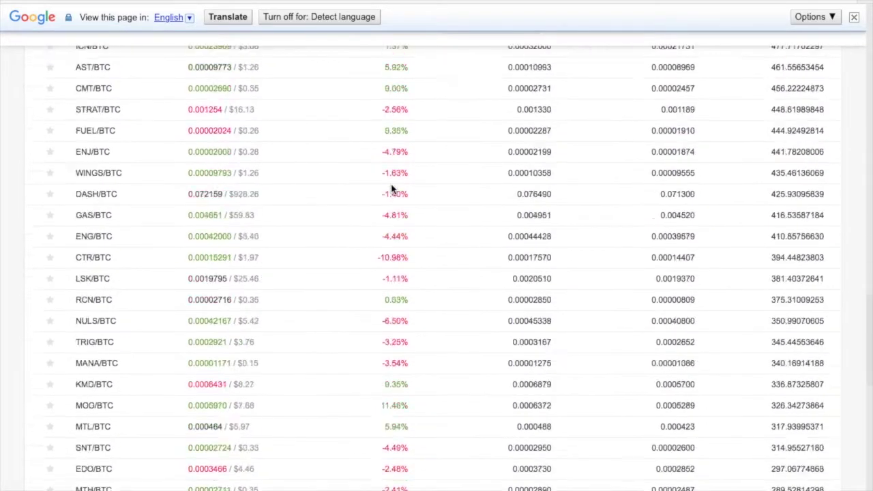
scroll(392, 189, "down", 10)
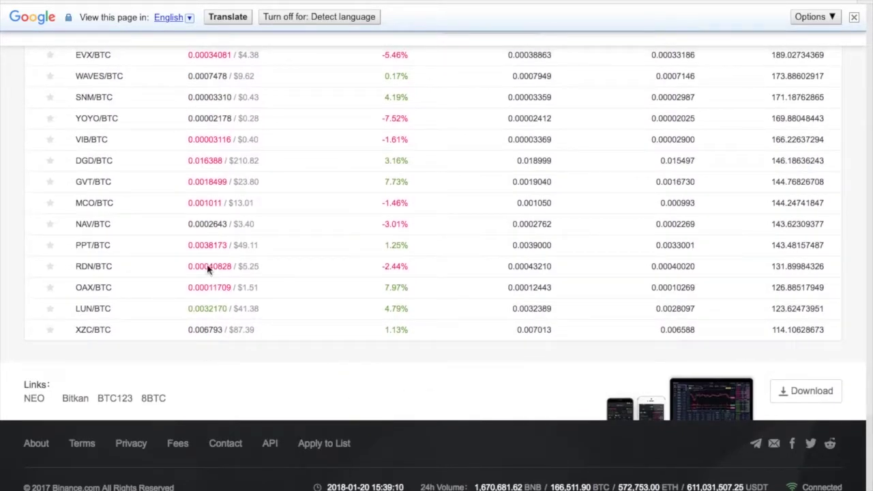
scroll(413, 321, "up", 20)
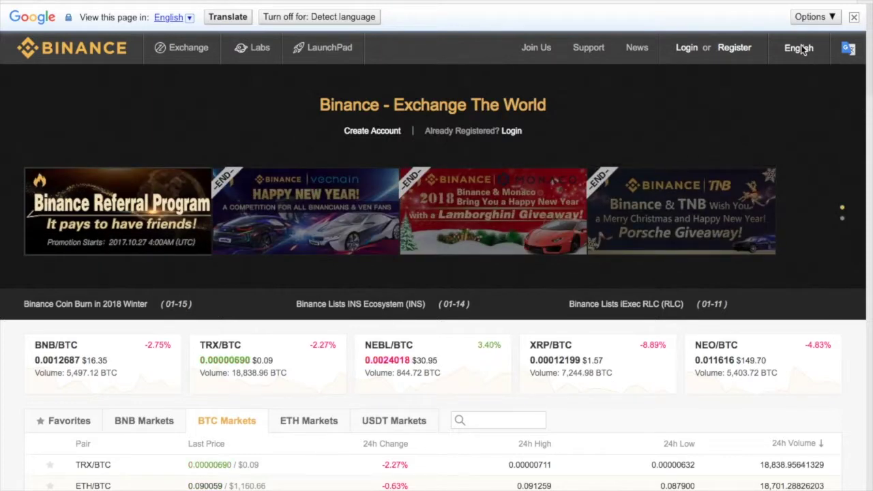
mouse_move(803, 51)
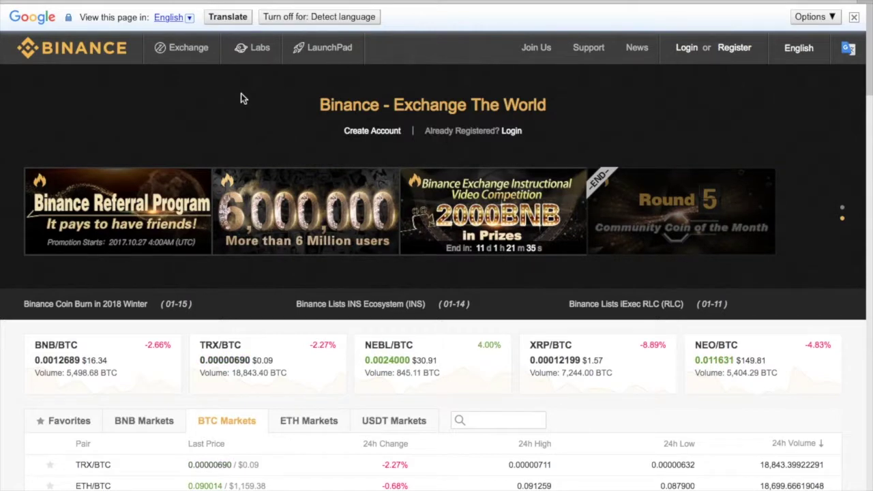
mouse_move(181, 54)
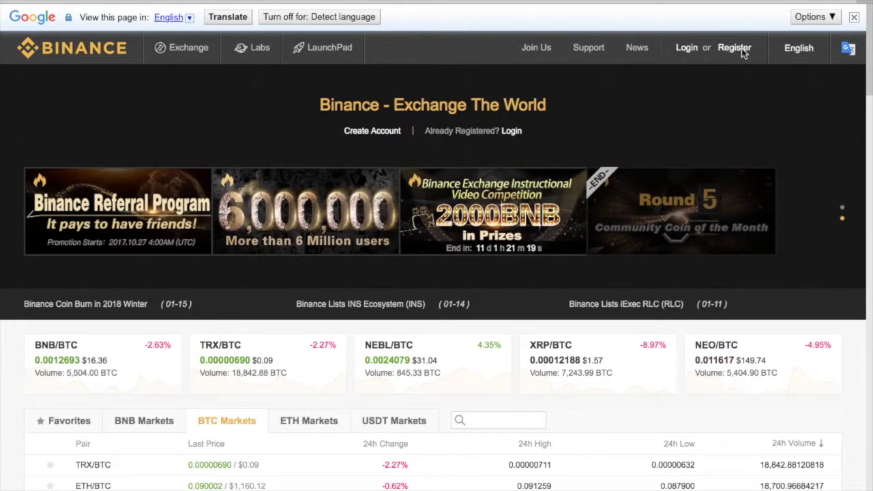
- Open the account registration page, and complete the slider puzzle verification for logging in
left_click(741, 48)
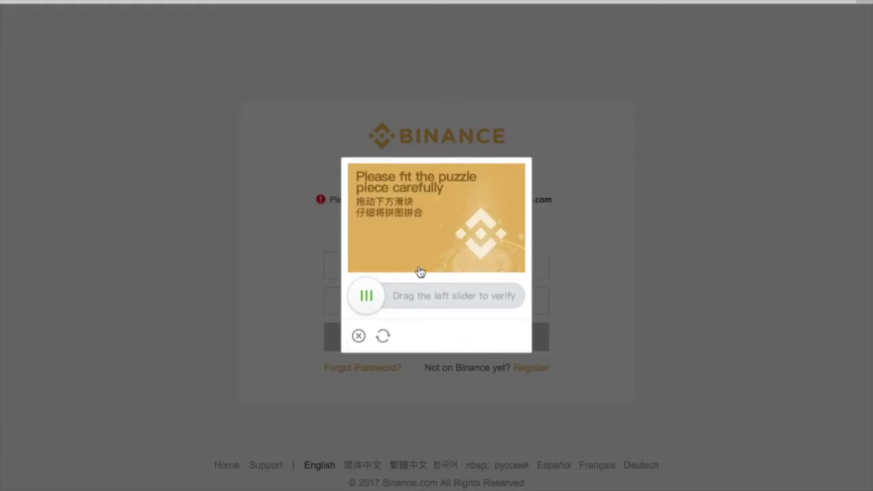
left_click_drag(374, 302, 468, 310)
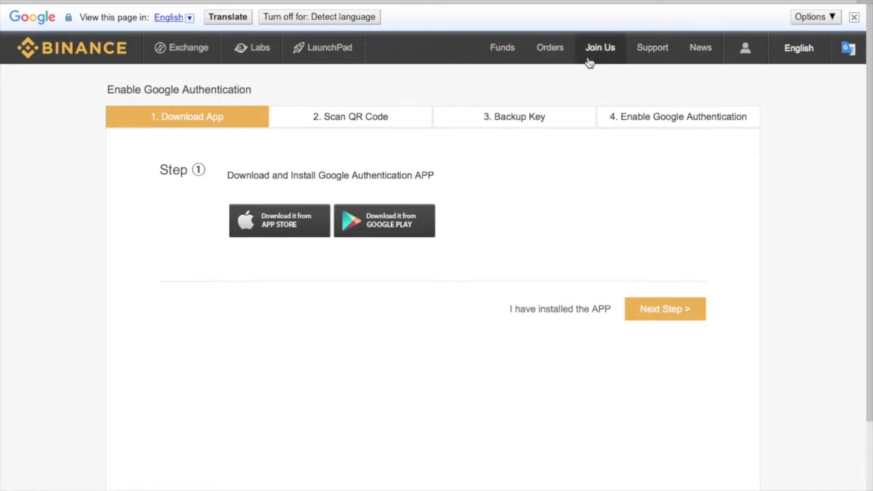
- Open the Deposits page for funds and choose GAS - NeoGas as the deposit coin
mouse_move(505, 57)
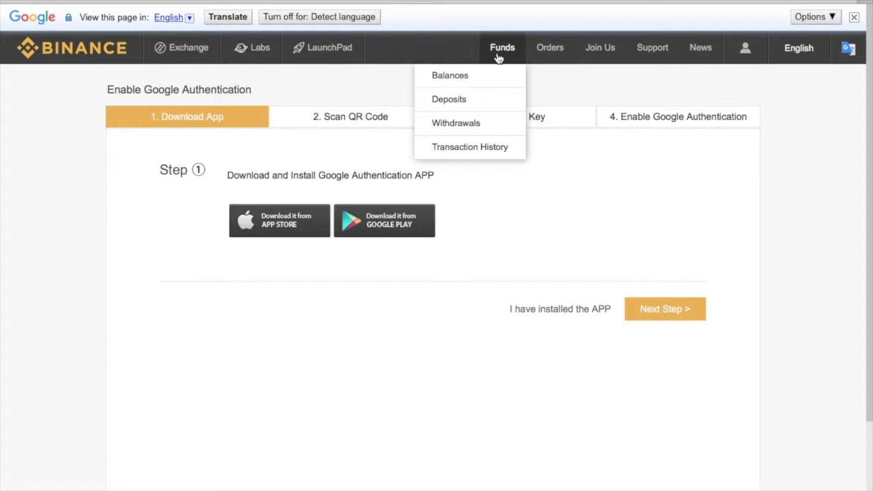
left_click(467, 102)
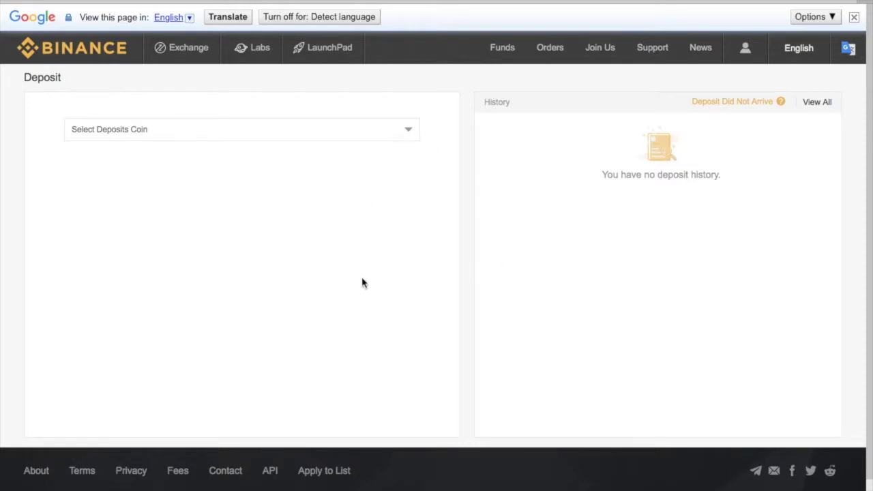
left_click(338, 137)
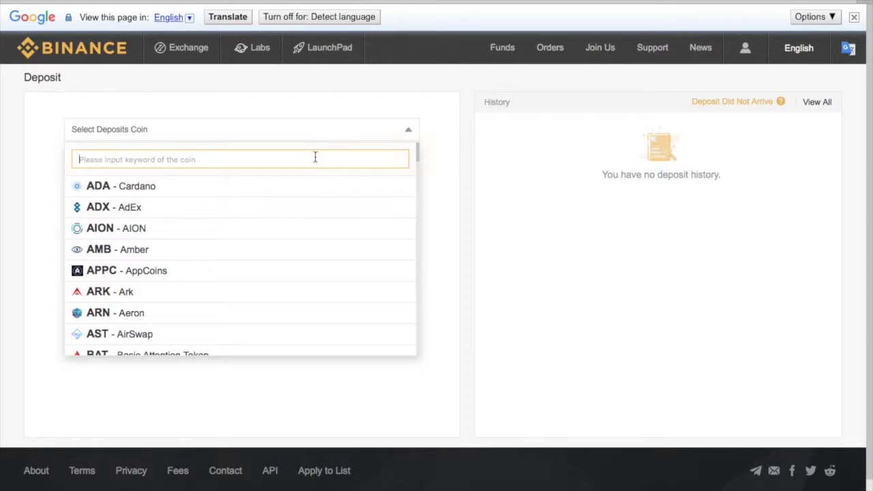
type("gas")
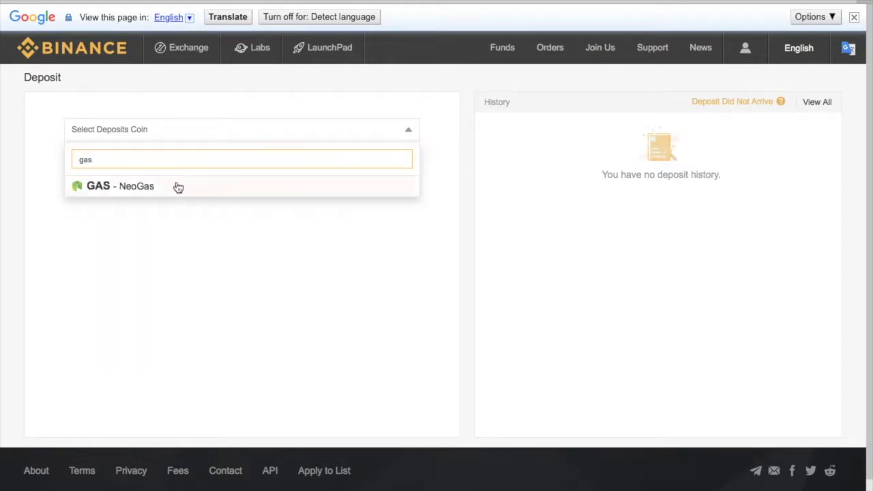
left_click(146, 188)
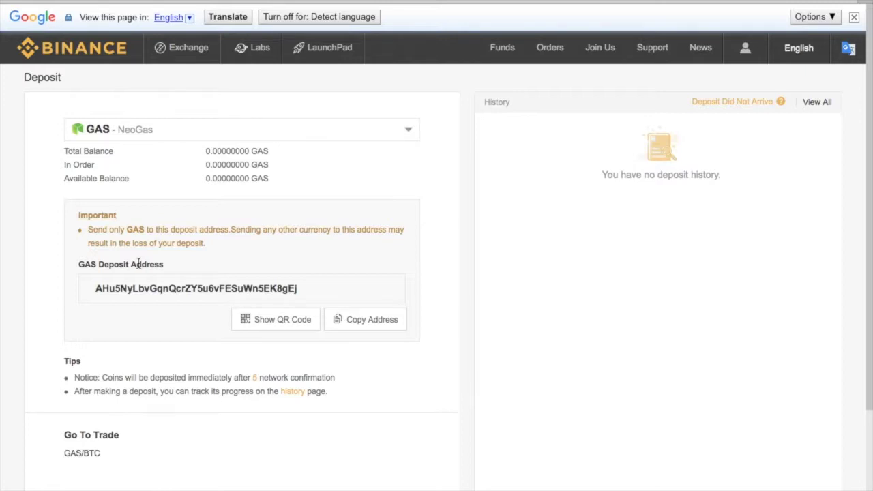
- Copy the full GAS deposit address
left_click_drag(152, 282, 145, 288)
left_click(151, 292)
left_click(244, 290)
left_click_drag(309, 293, 77, 286)
key("super+c")
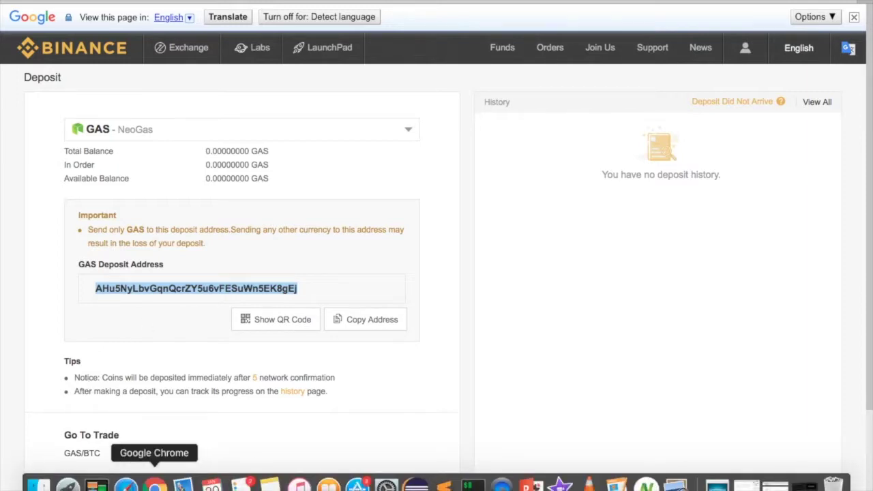
- Switch to the NEON wallet, paste the deposit address as recipient, and set the amount to 1 with Gas as the asset
left_click(643, 479)
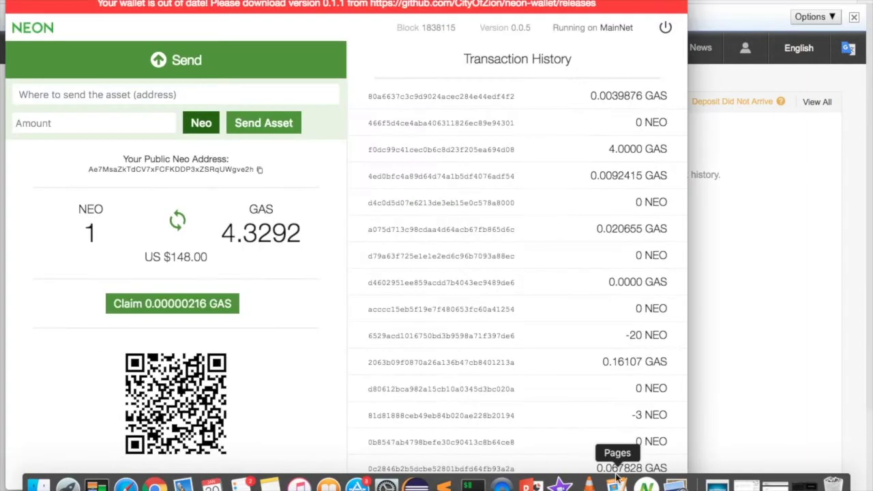
left_click(121, 91)
key("super+v")
left_click(80, 128)
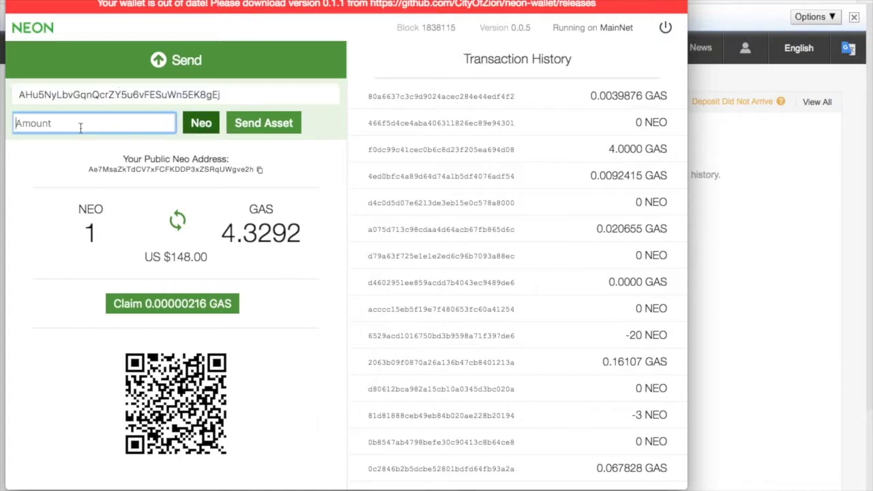
type("1")
left_click(201, 123)
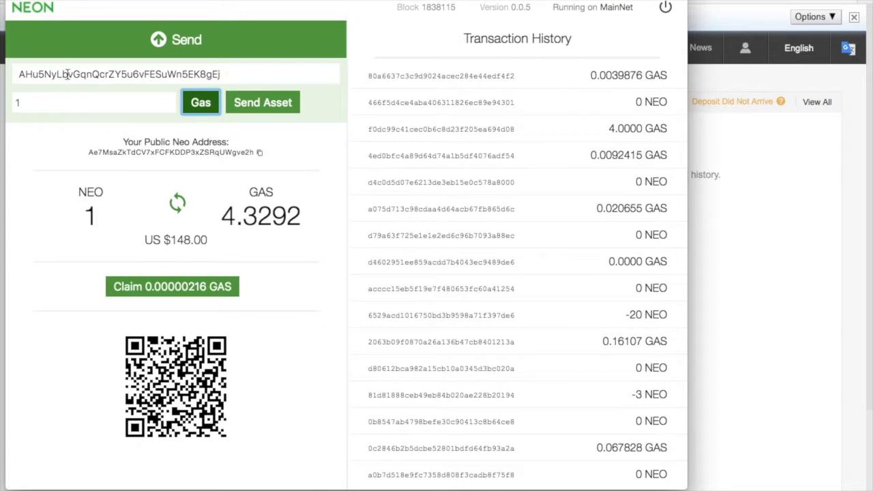
- Check the recipient against the Binance deposit address, and send and confirm the 1 GAS transaction in the NEON wallet
left_click(131, 477)
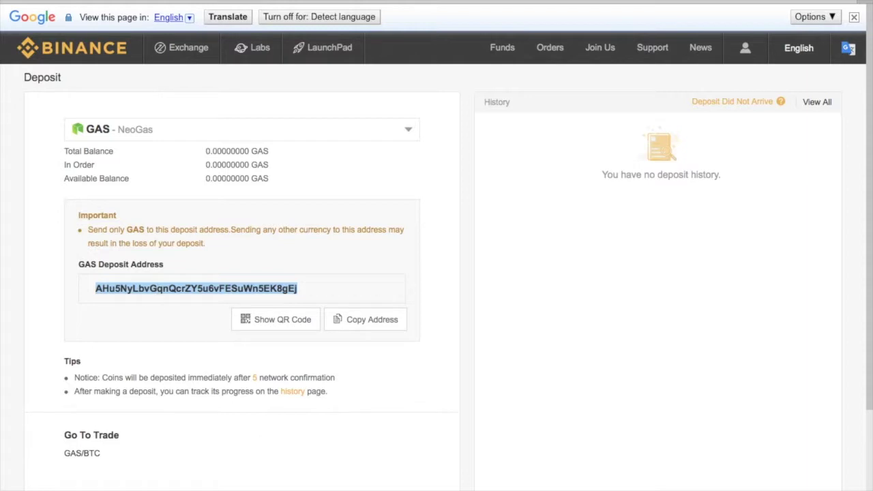
left_click(643, 477)
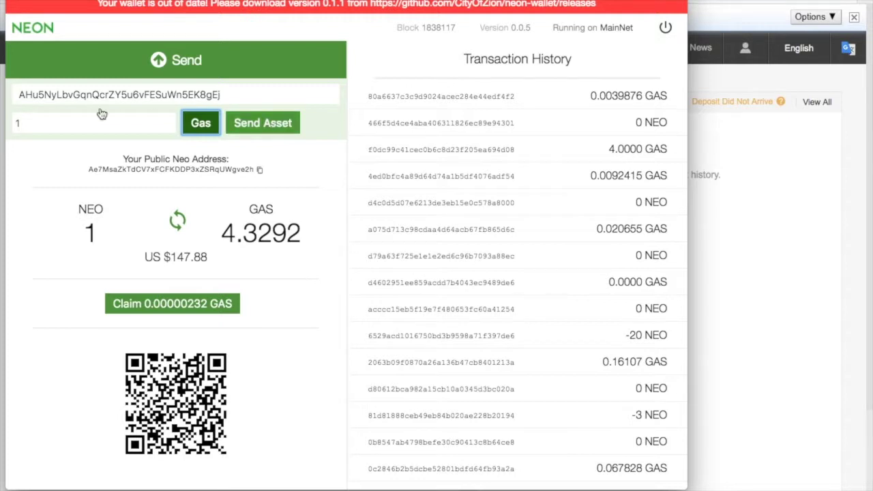
left_click(257, 133)
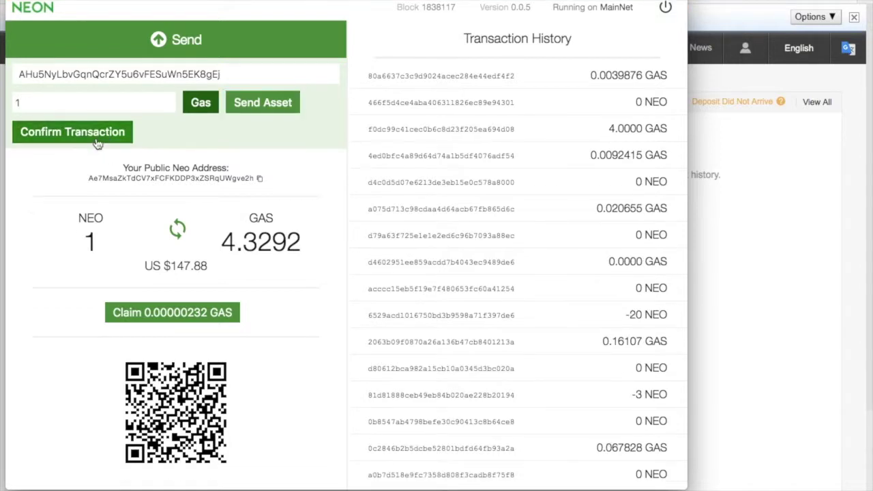
left_click(107, 152)
- Return to Binance in Chrome, reload the deposit page, and open the Transaction History to check the GAS deposit
mouse_move(212, 485)
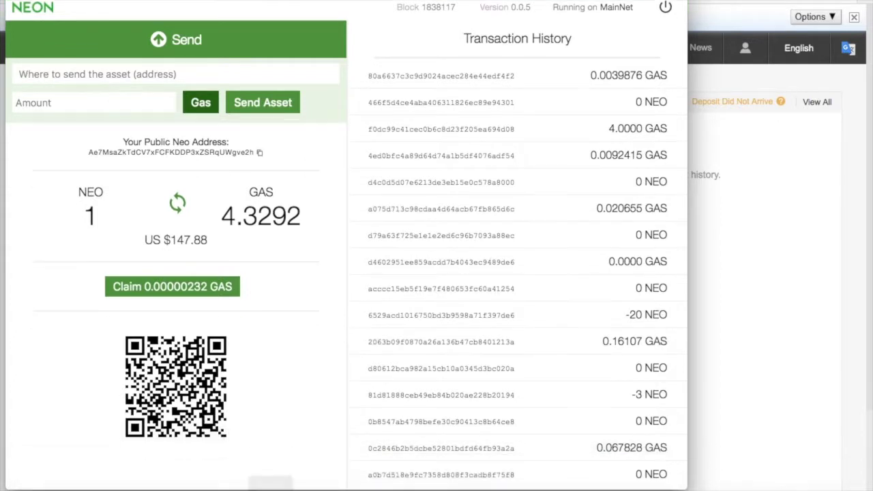
left_click(156, 484)
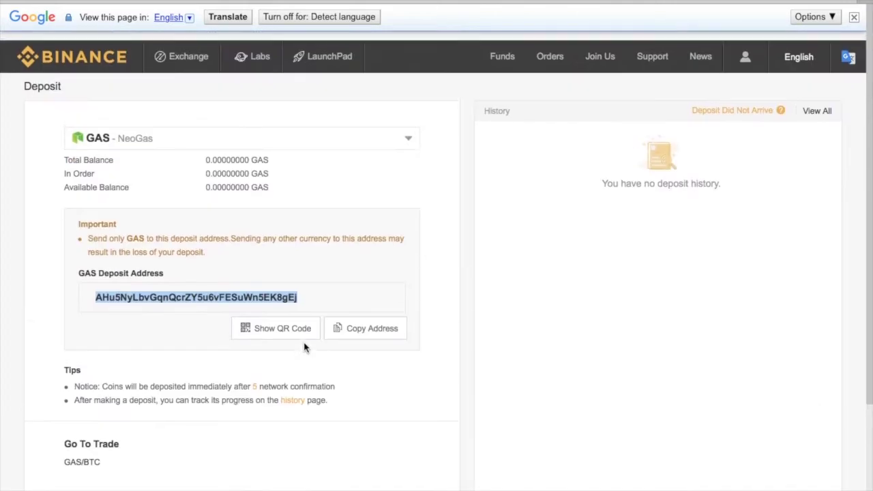
mouse_move(147, 60)
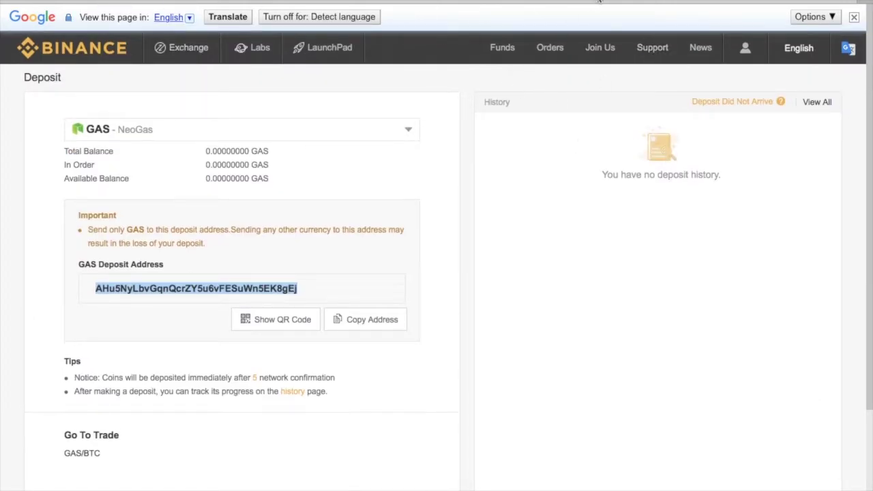
key("super+r")
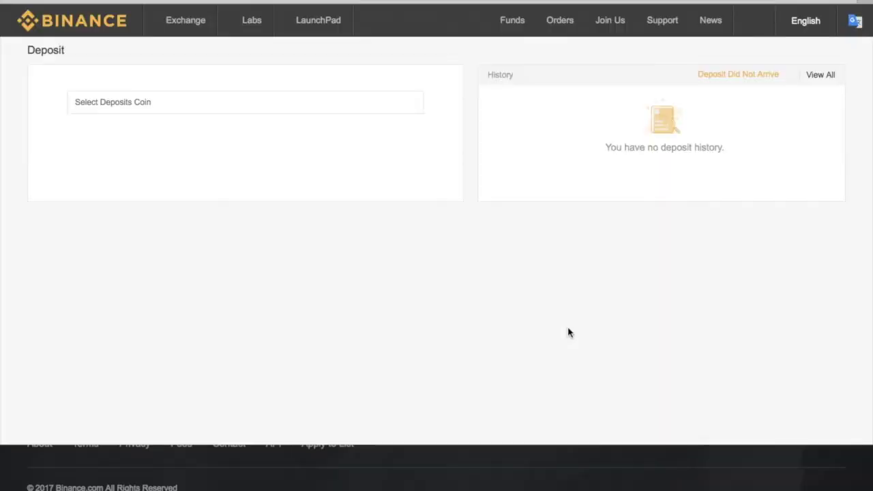
scroll(423, 394, "down", 1)
scroll(423, 393, "up", 1)
mouse_move(522, 58)
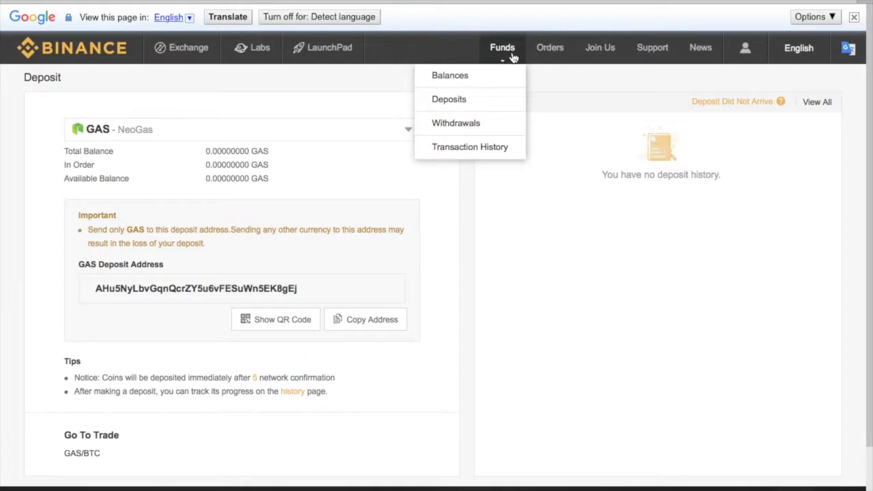
left_click(478, 149)
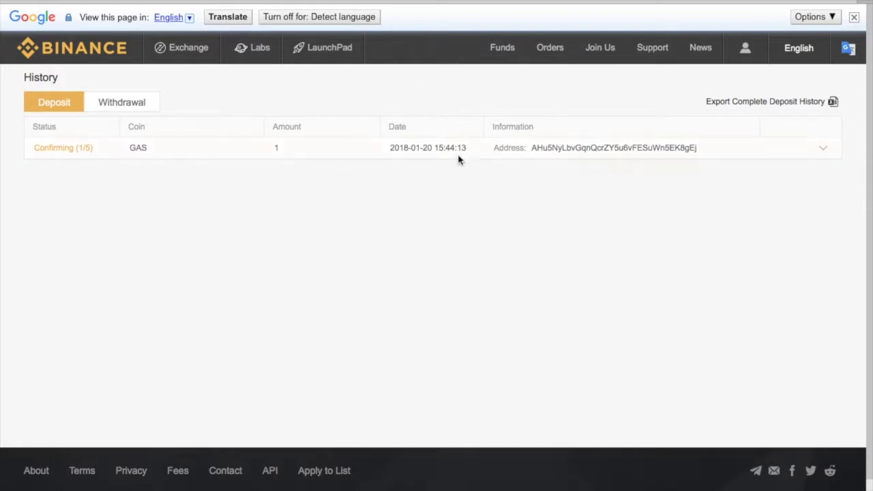
- Open the Basic trading view of the exchange
mouse_move(190, 60)
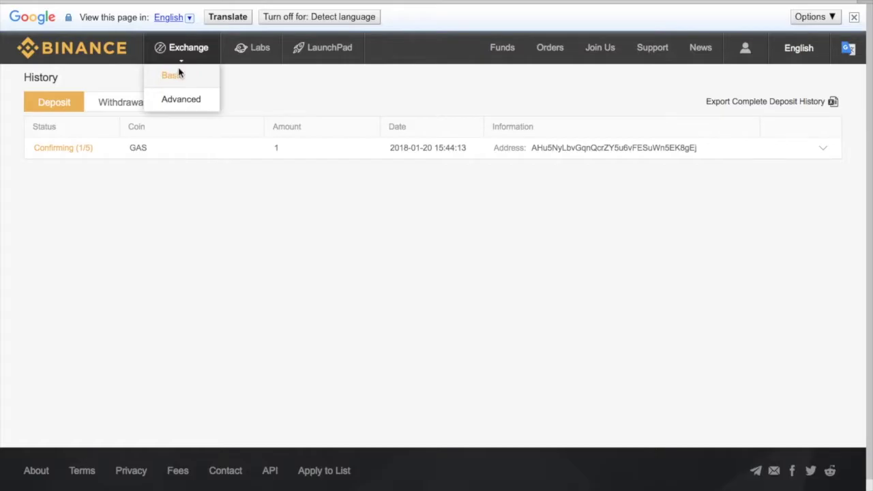
left_click(172, 75)
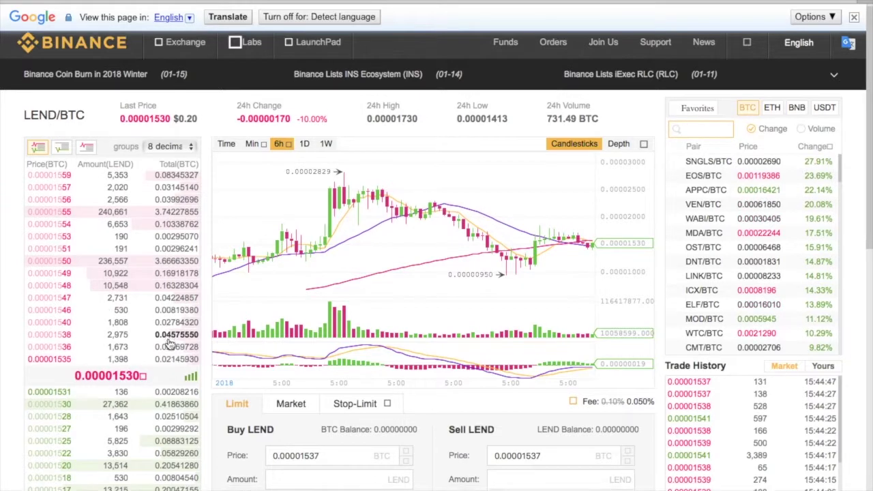
- Examine the LEND/BTC order book, price chart, buy and sell forms, trade history and open orders
scroll(99, 147, "down", 2)
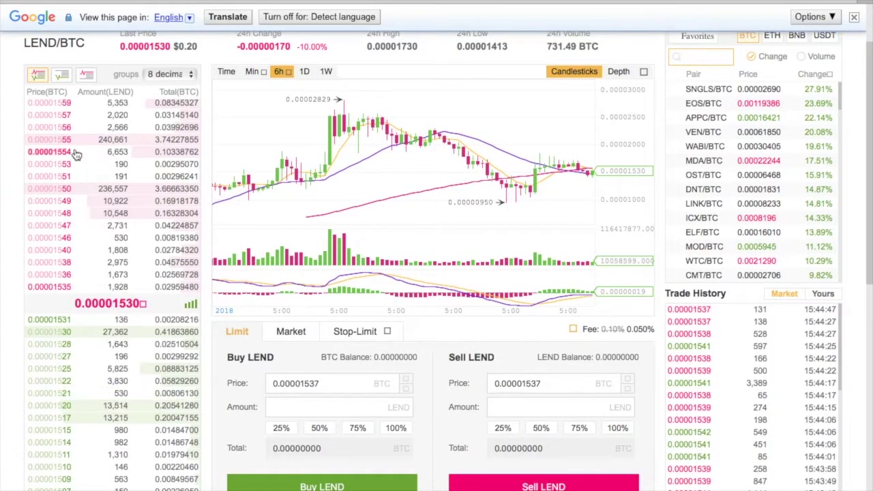
scroll(66, 298, "down", 3)
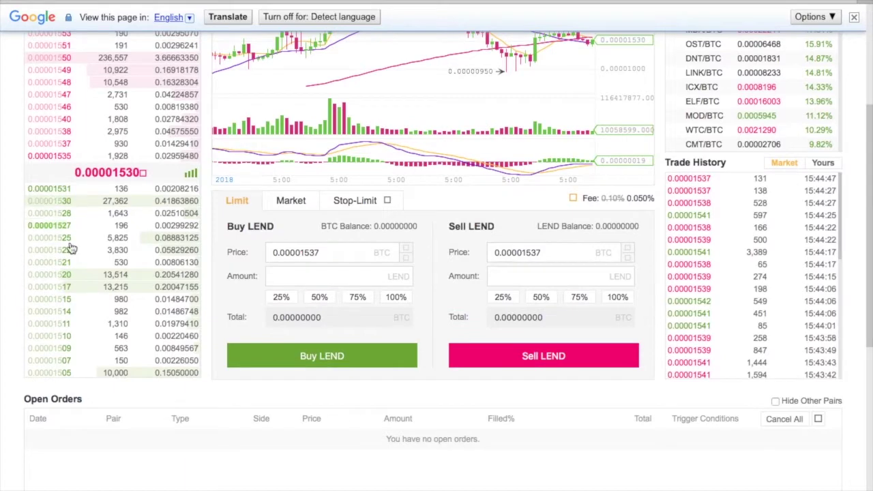
scroll(82, 374, "down", 3)
scroll(84, 375, "up", 6)
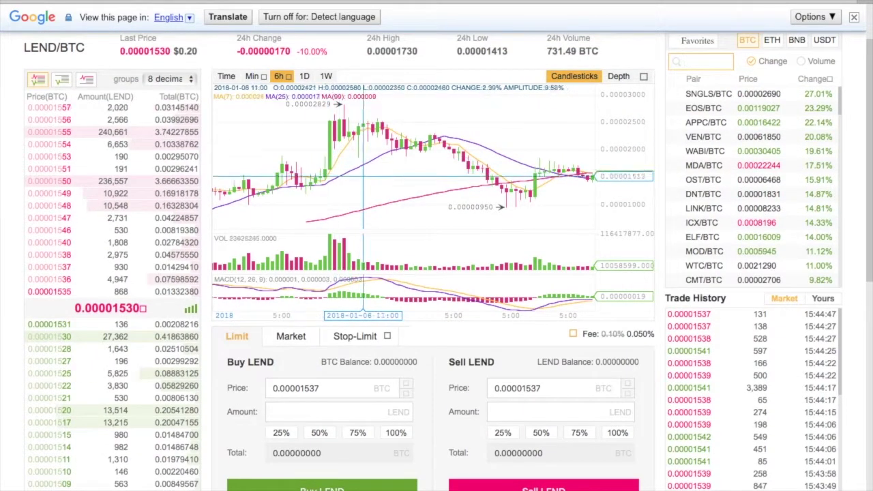
scroll(368, 252, "down", 1)
scroll(367, 252, "up", 2)
scroll(409, 252, "down", 1)
scroll(424, 252, "up", 1)
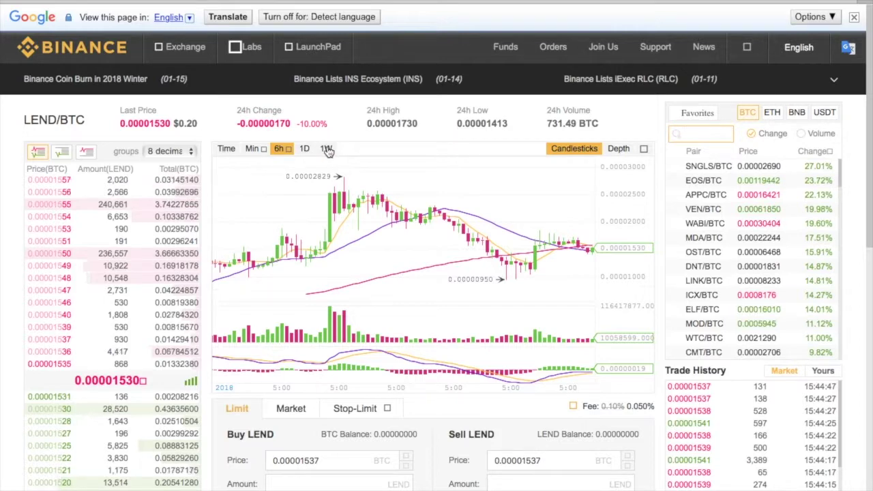
- View the LEND/BTC depth chart, and return to the candlestick chart
left_click(620, 149)
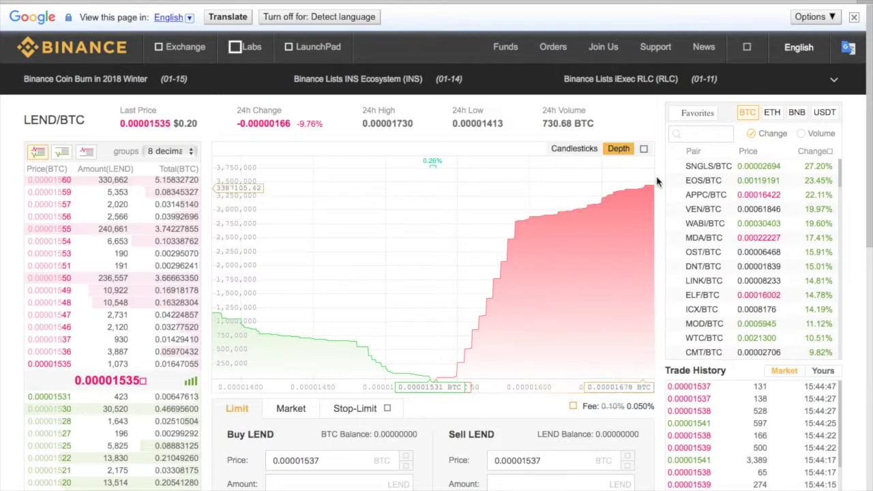
left_click(591, 149)
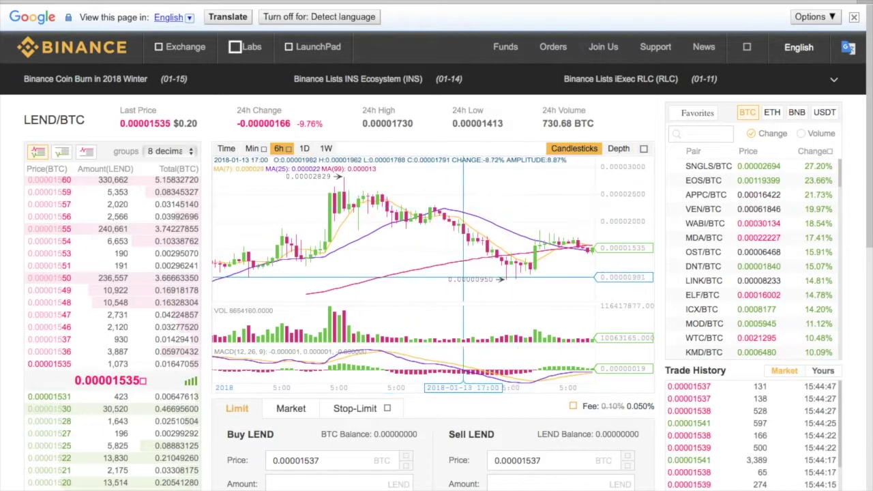
scroll(586, 148, "down", 1)
scroll(389, 232, "down", 2)
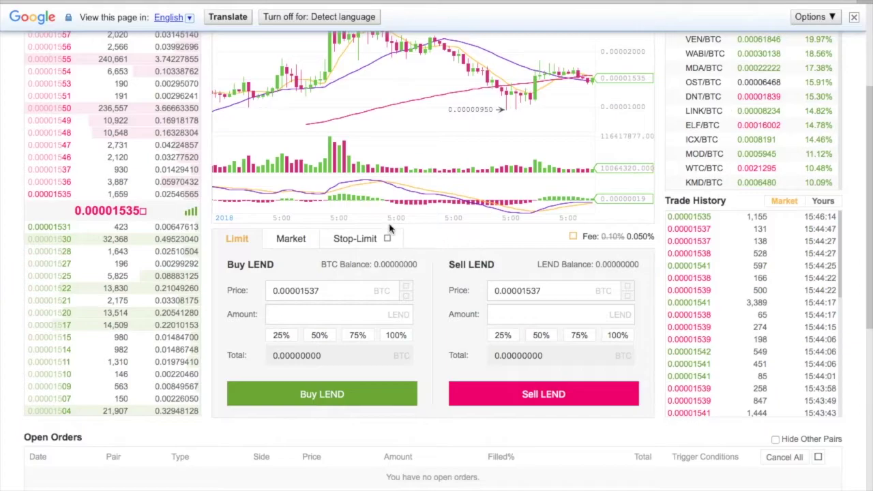
- Enter an amount of 100 LEND in the limit buy form, and replace it with 50% of the BTC balance
left_click(319, 335)
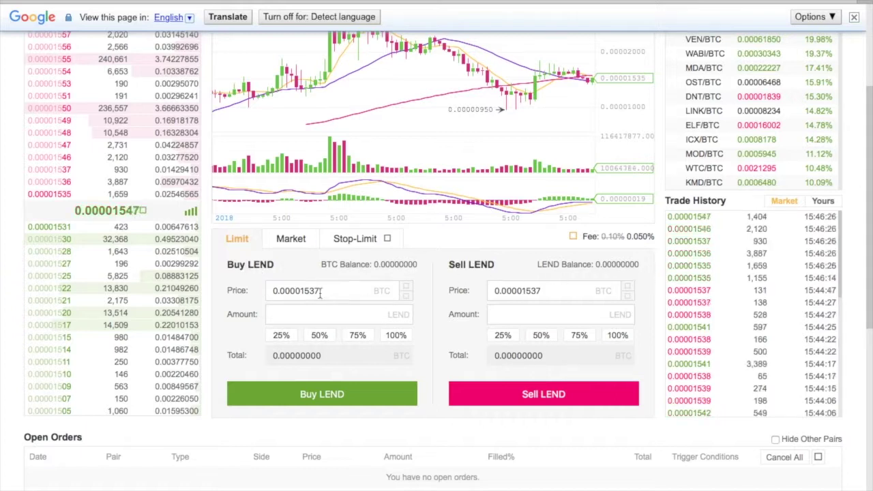
scroll(290, 289, "up", 1)
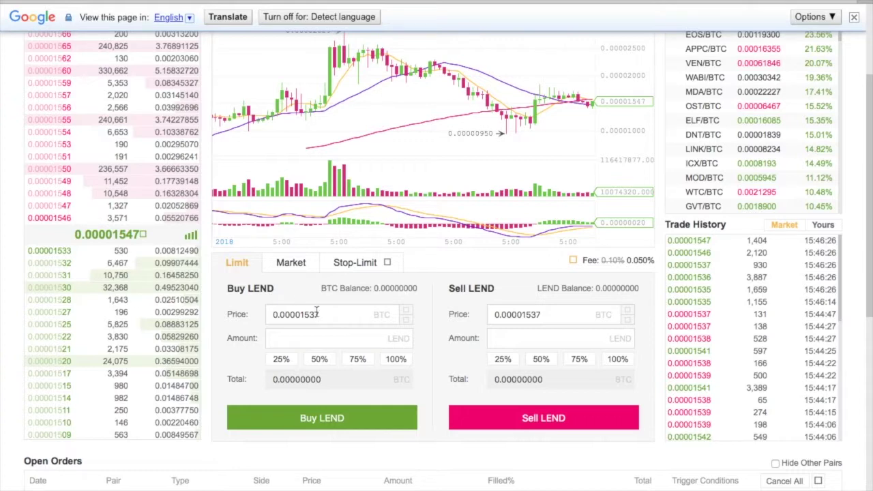
left_click(302, 337)
type("10")
key("BackSpace")
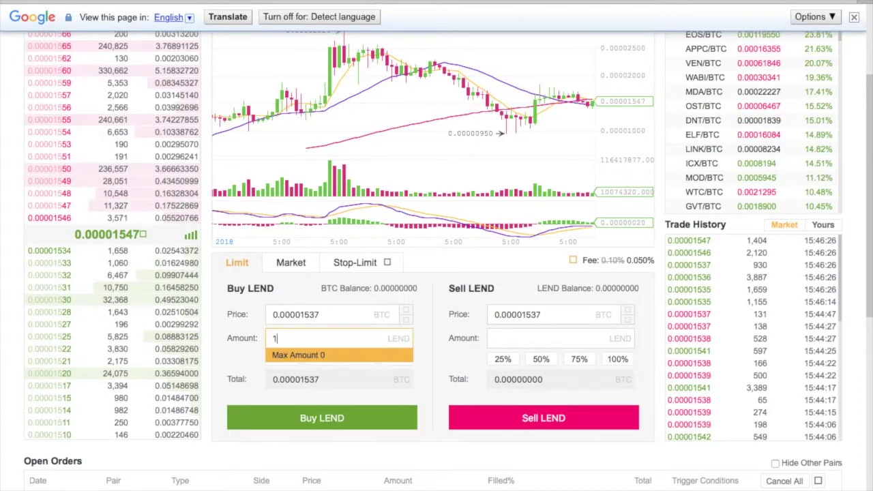
type("00")
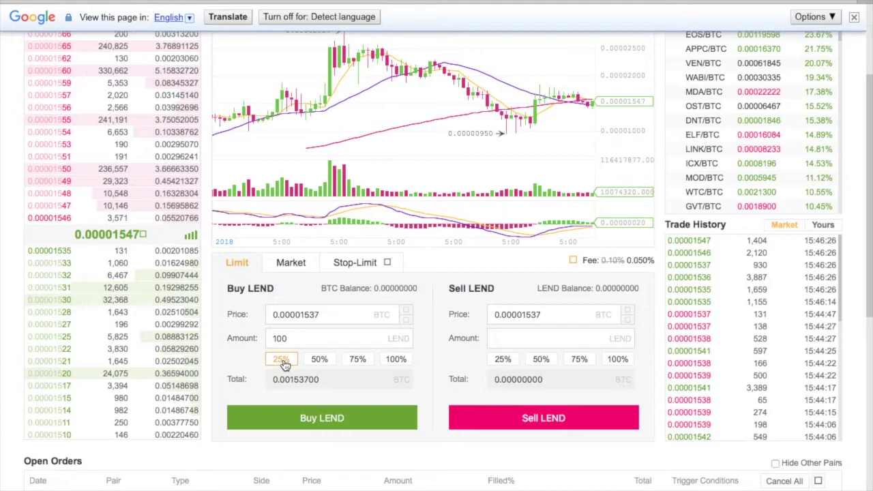
left_click(314, 364)
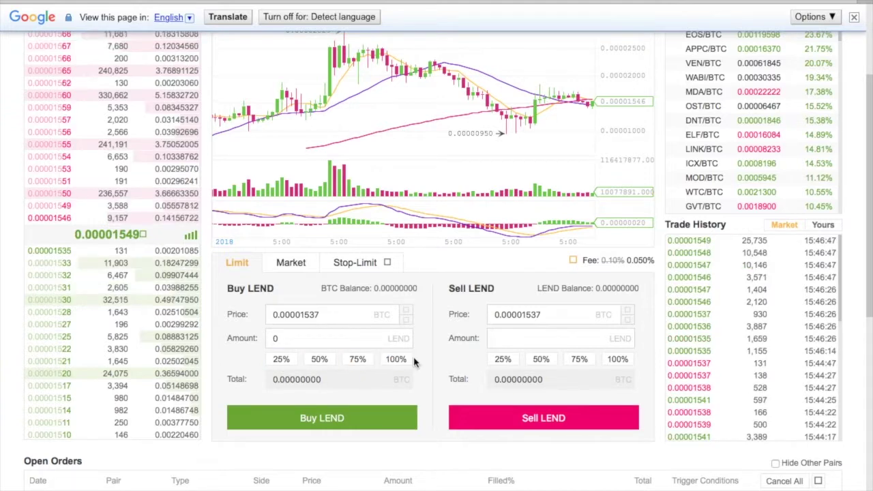
- View the Market order form, and open the Stop-Limit form to examine its stop, limit and amount fields for LEND
left_click(289, 263)
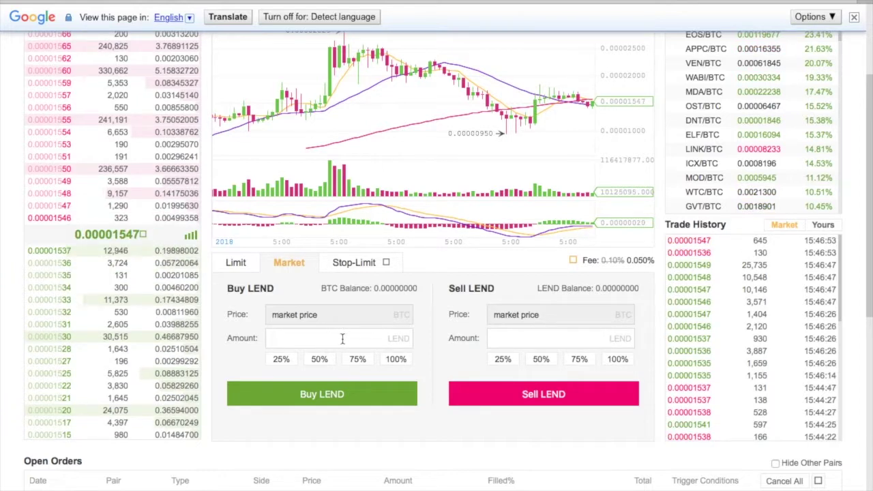
left_click(356, 264)
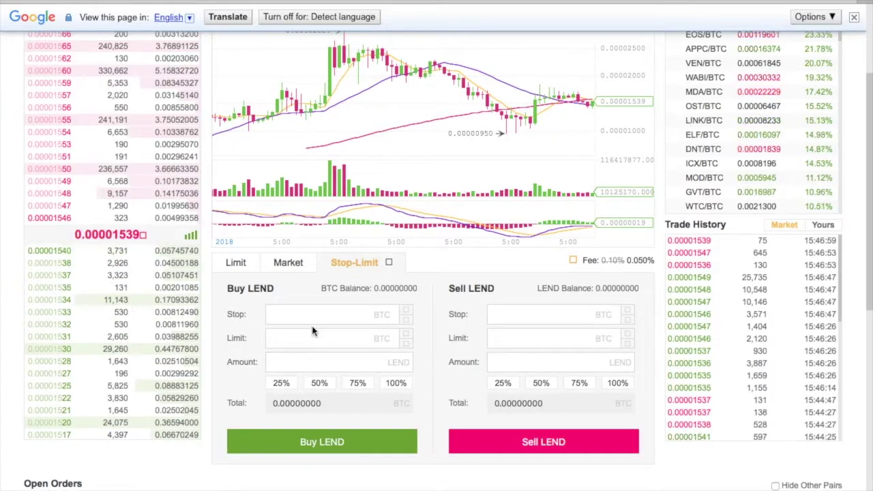
scroll(333, 322, "up", 1)
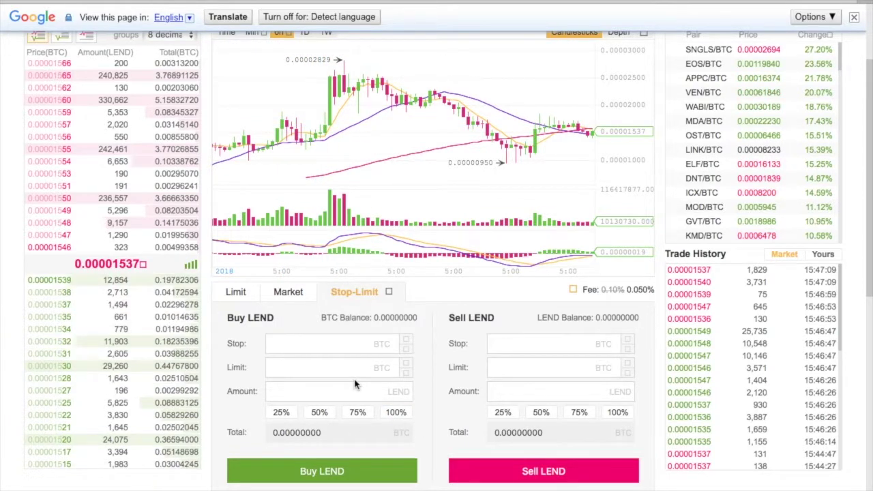
scroll(355, 384, "down", 1)
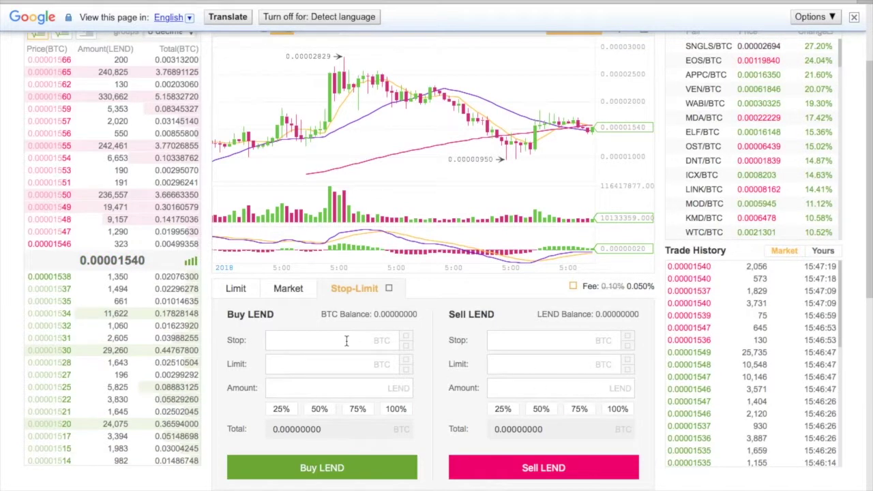
scroll(549, 200, "up", 1)
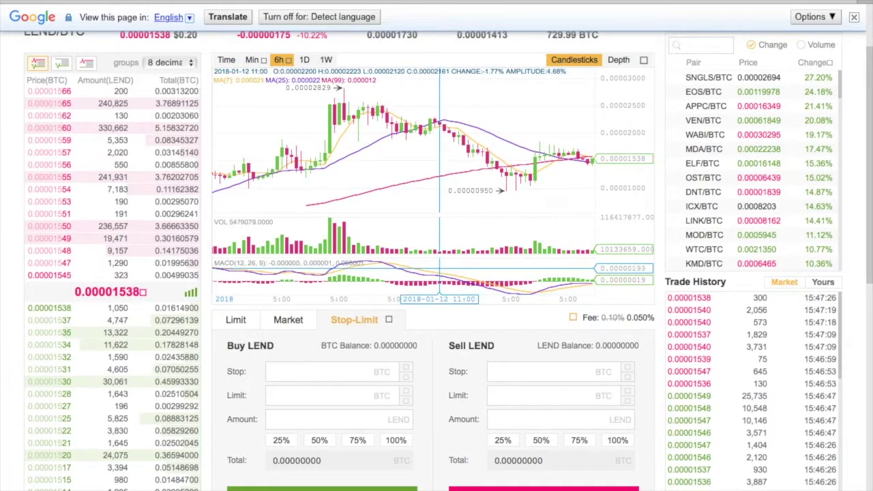
scroll(443, 271, "down", 2)
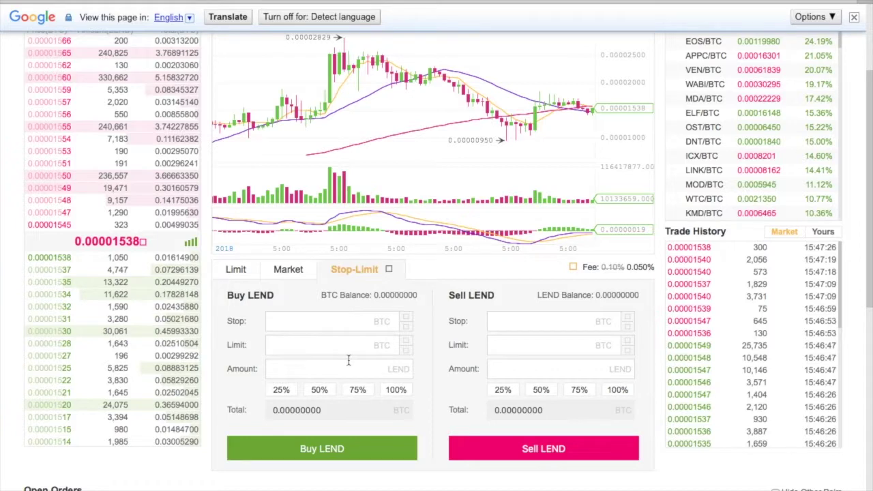
scroll(478, 205, "up", 1)
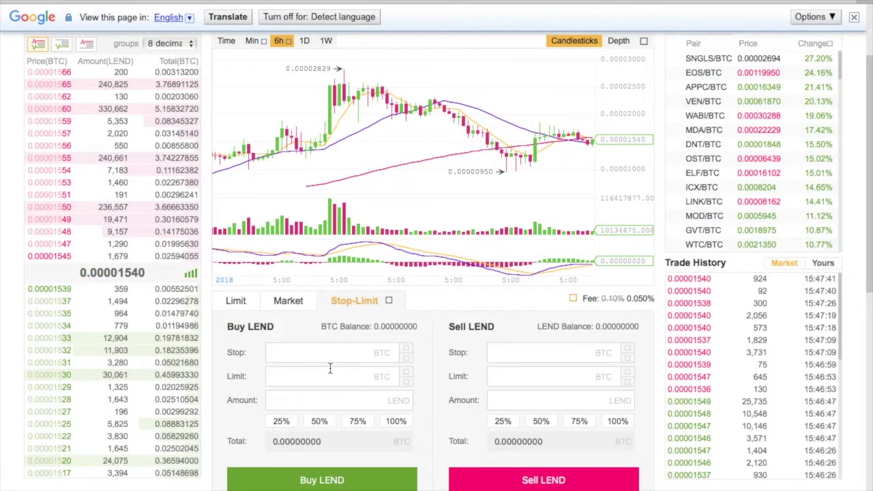
scroll(380, 347, "down", 1)
scroll(378, 349, "up", 2)
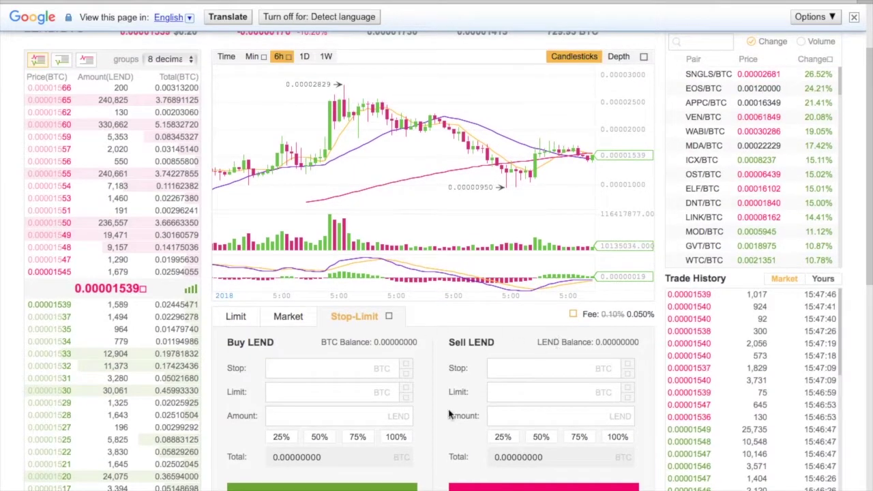
- Display the note on using BNB for fees beside the trading fee of the LEND order forms
scroll(409, 430, "down", 1)
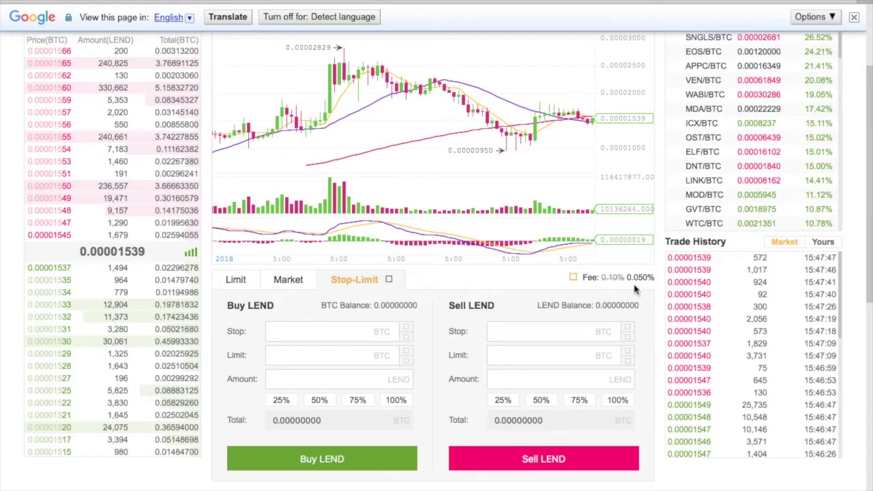
scroll(631, 286, "up", 1)
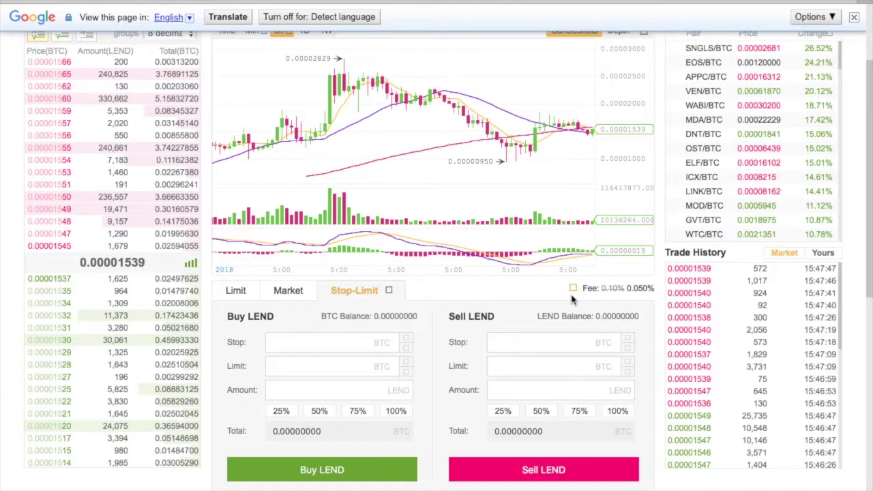
scroll(574, 300, "up", 2)
scroll(573, 300, "down", 2)
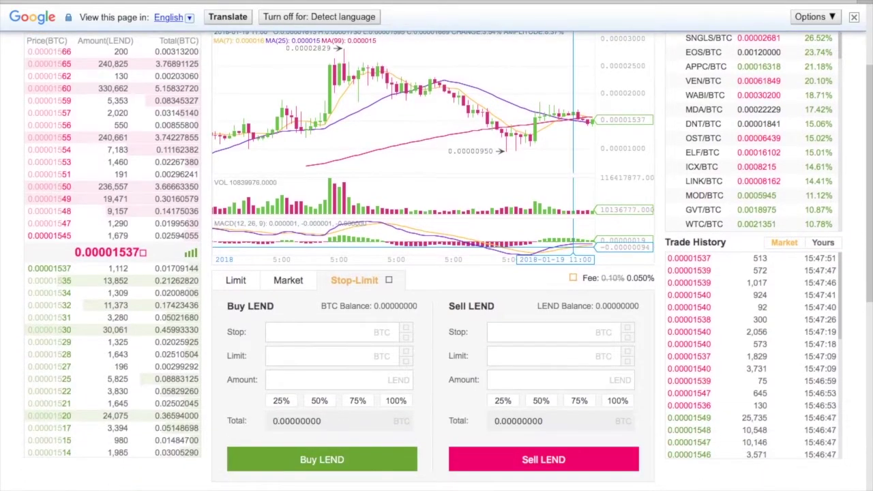
mouse_move(576, 283)
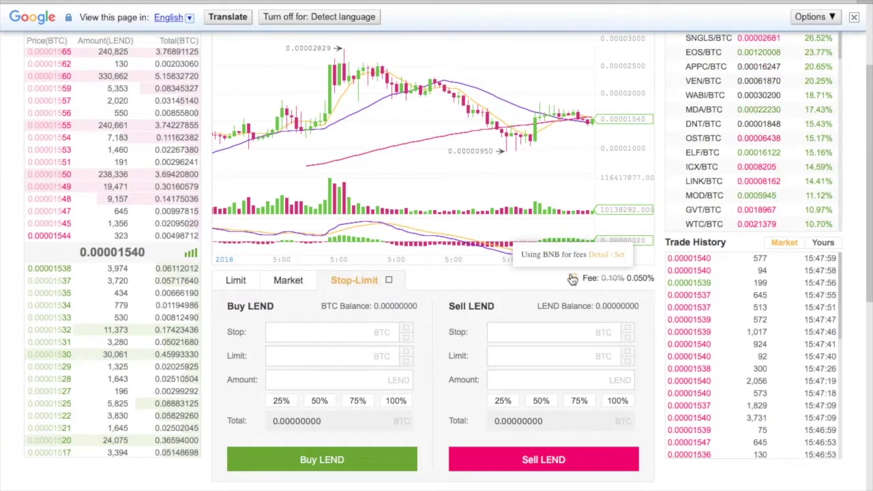
- Search the BTC pairs for "bn" and open the BNT/BTC market
scroll(566, 287, "up", 2)
left_click(701, 134)
type("bi")
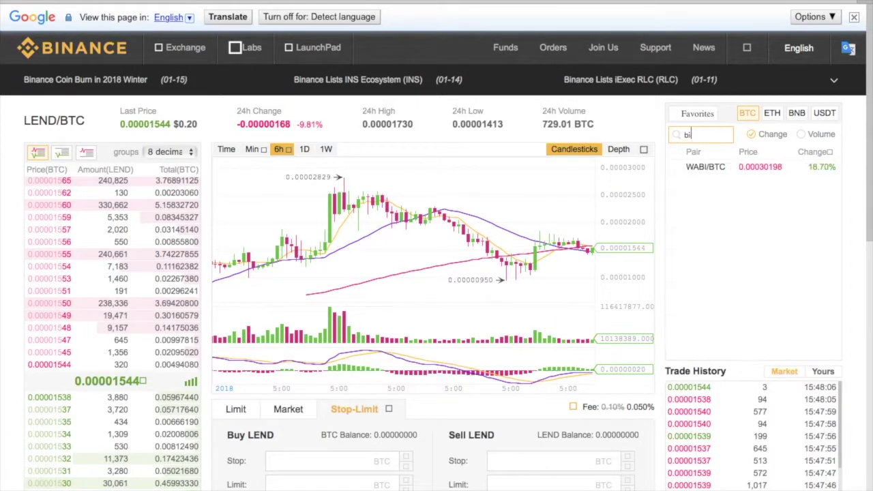
key("BackSpace")
key("BackSpace")
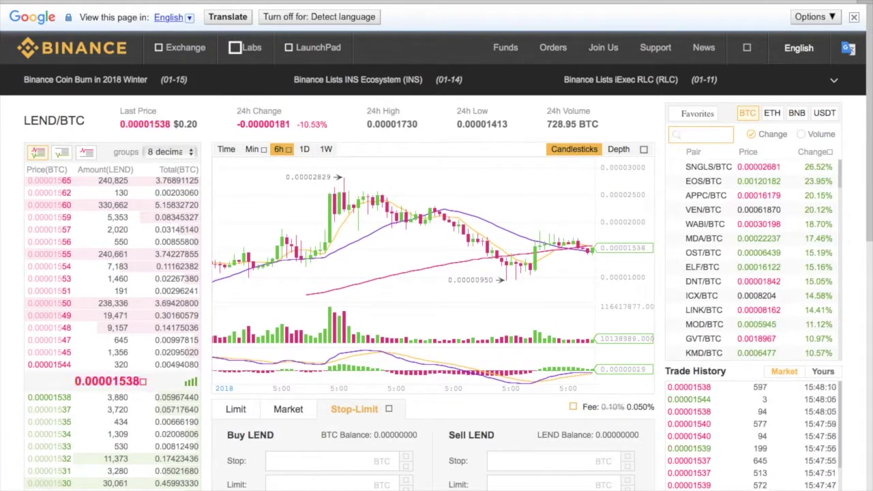
type("bn")
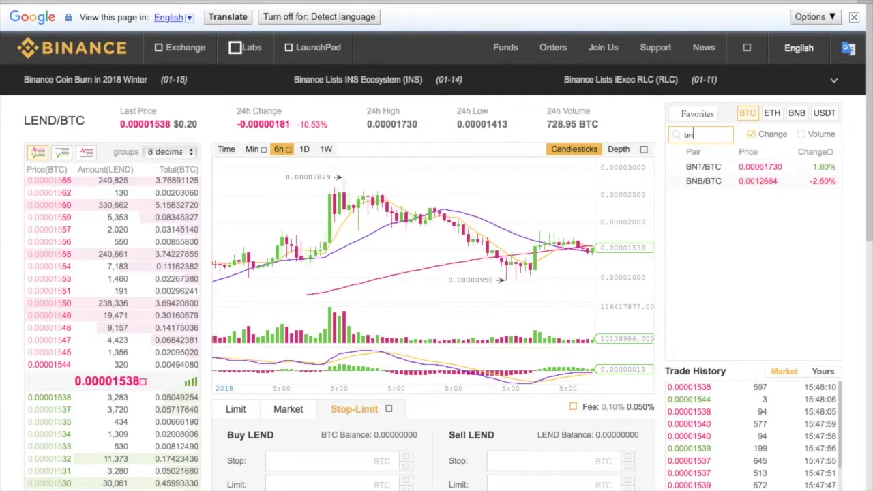
left_click(709, 167)
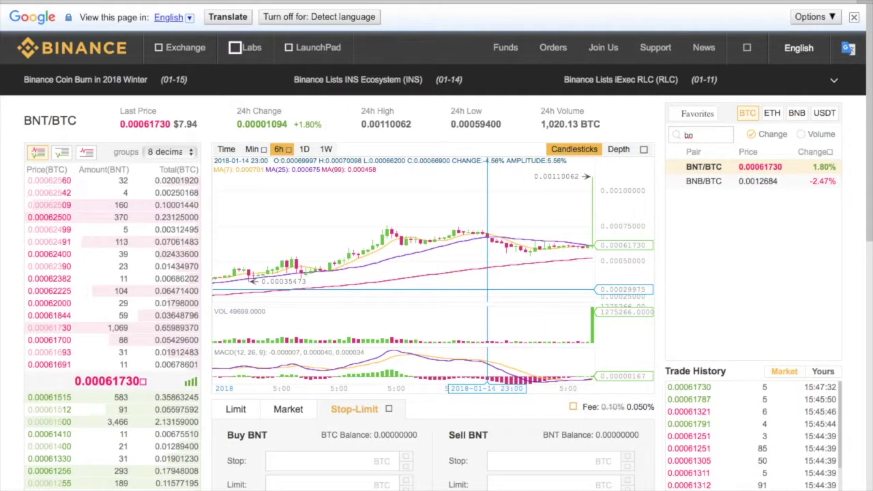
- Examine the BNT/BTC price chart, order book, Stop-Limit buy and sell forms, and trade history
scroll(486, 300, "down", 1)
scroll(486, 289, "down", 2)
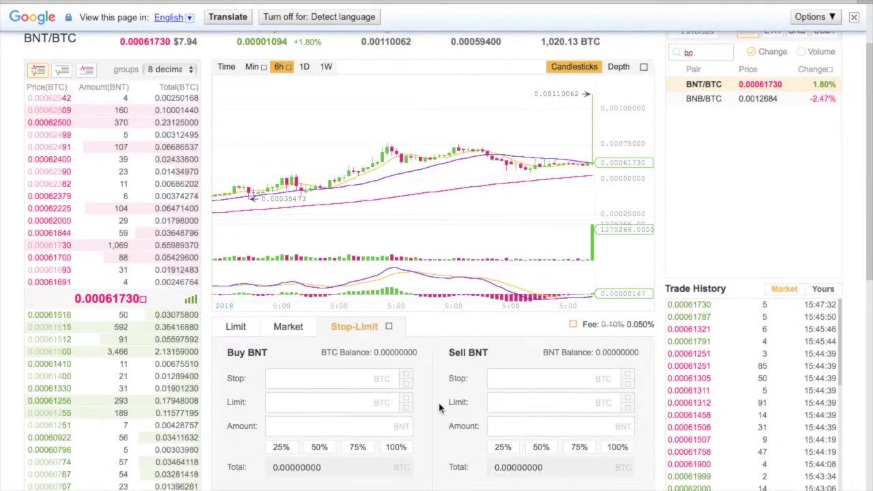
scroll(461, 356, "down", 3)
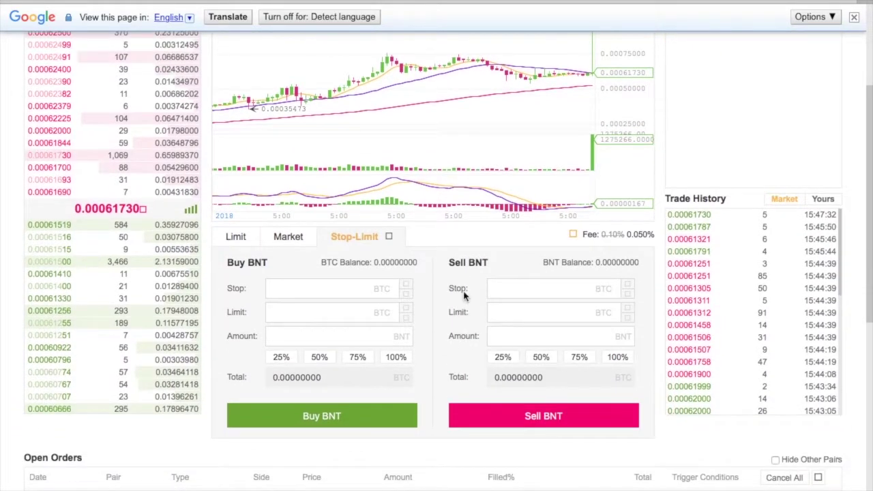
scroll(431, 282, "up", 3)
scroll(432, 282, "down", 2)
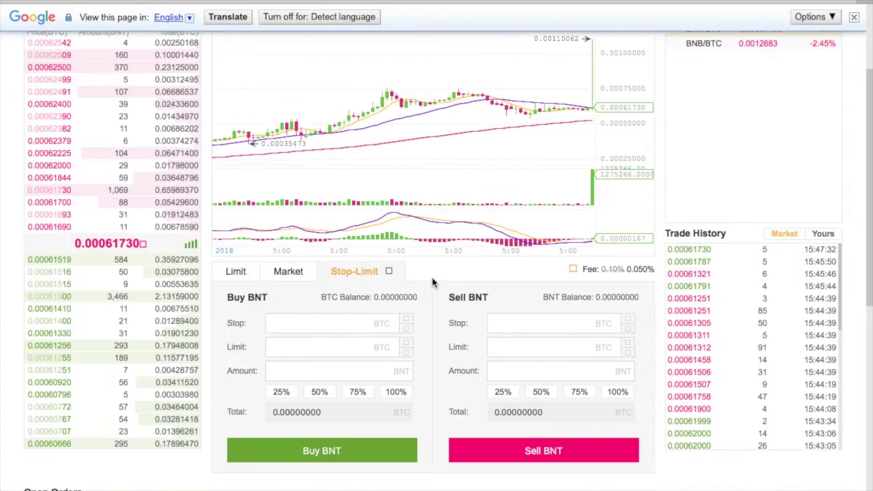
scroll(433, 283, "up", 2)
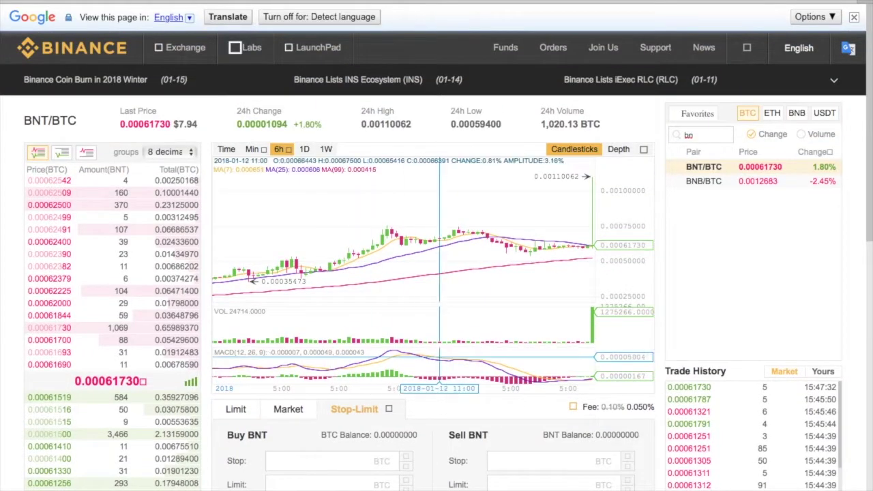
scroll(422, 390, "down", 2)
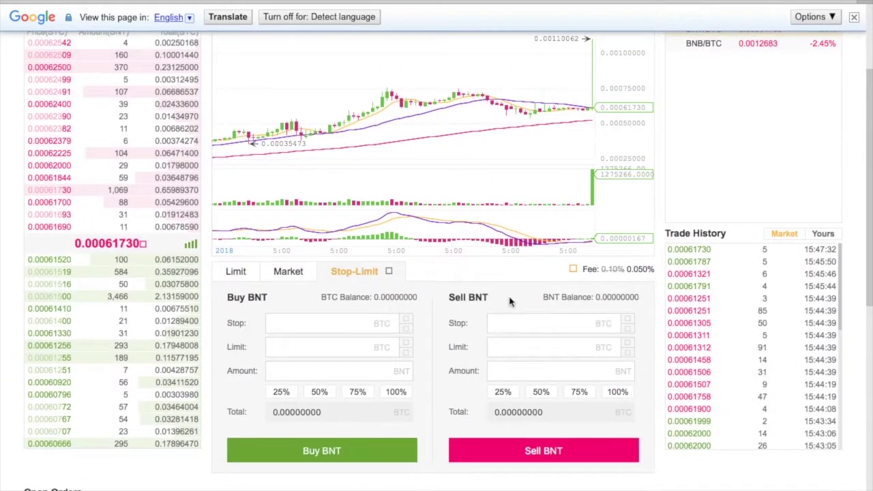
scroll(425, 334, "up", 2)
scroll(506, 274, "down", 1)
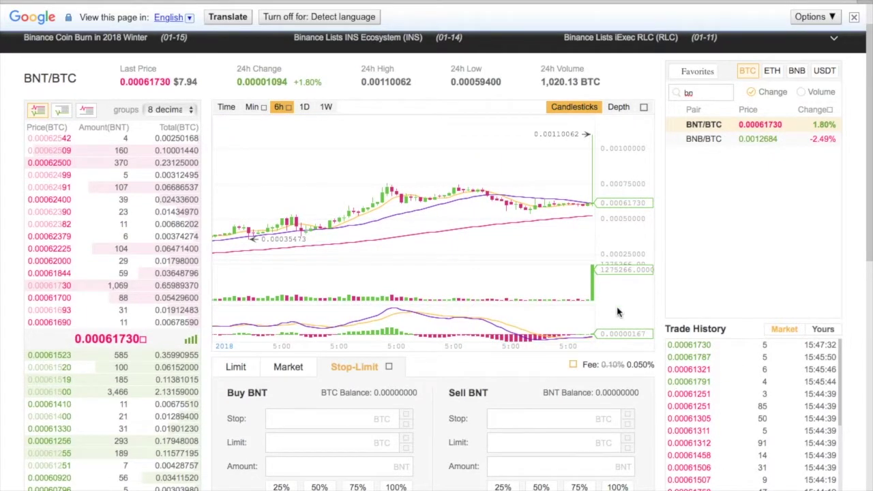
- Clear the pair search and browse the full list of BTC pairs
scroll(617, 307, "up", 1)
key("BackSpace")
key("BackSpace")
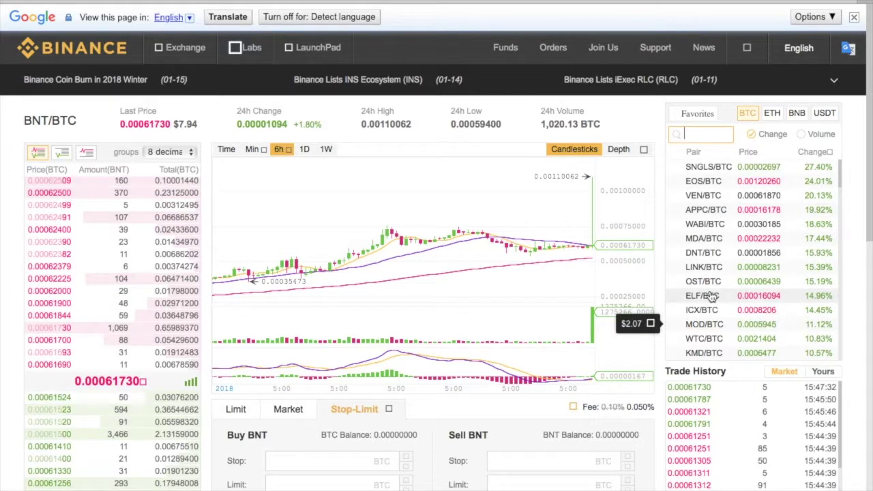
scroll(711, 295, "down", 5)
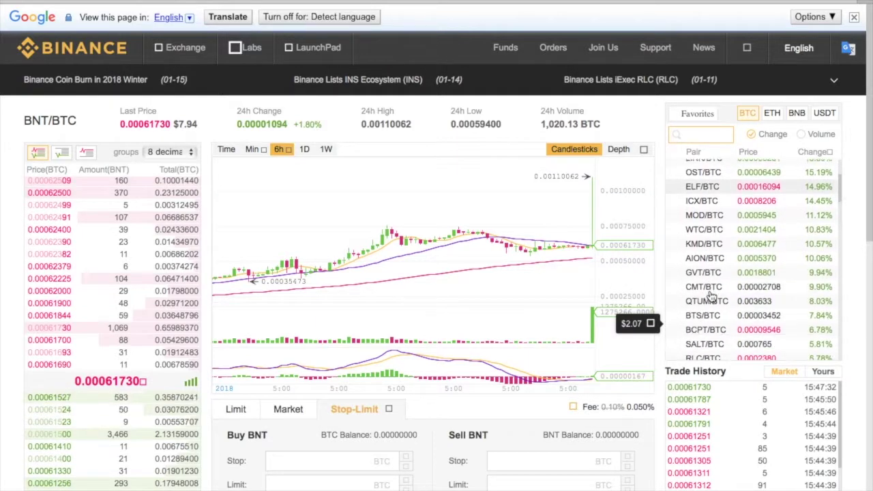
scroll(711, 295, "down", 3)
scroll(711, 295, "up", 10)
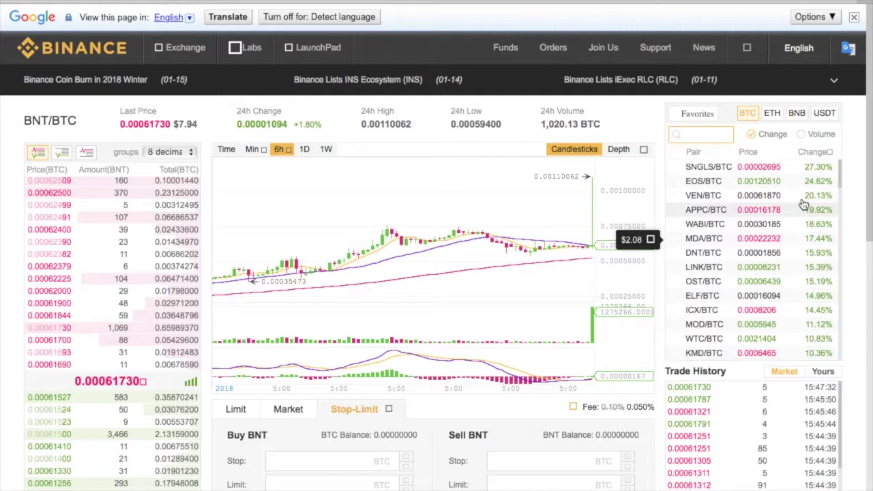
- Sort the BTC pairs by price, and by change with the biggest losers first
left_click(748, 152)
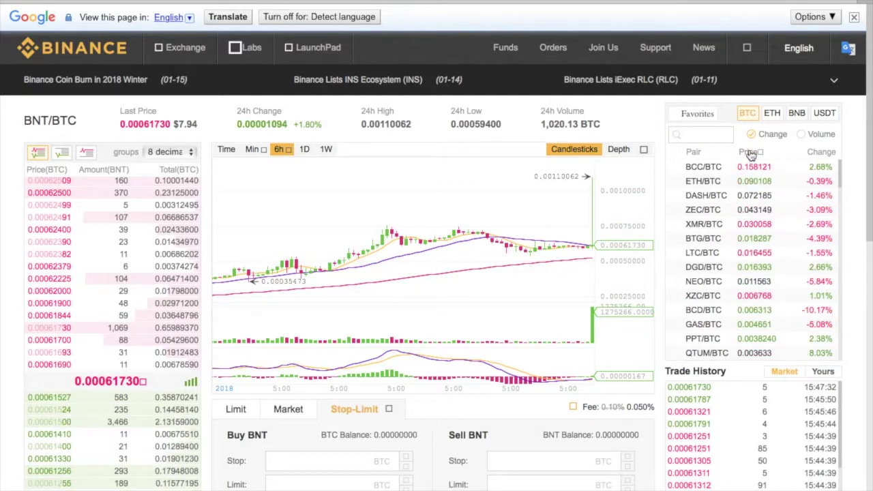
left_click(750, 154)
left_click(819, 154)
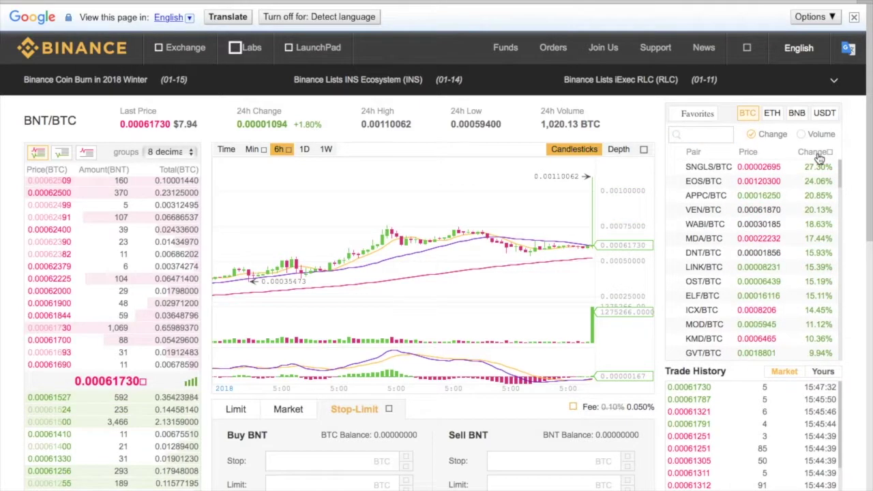
left_click(818, 156)
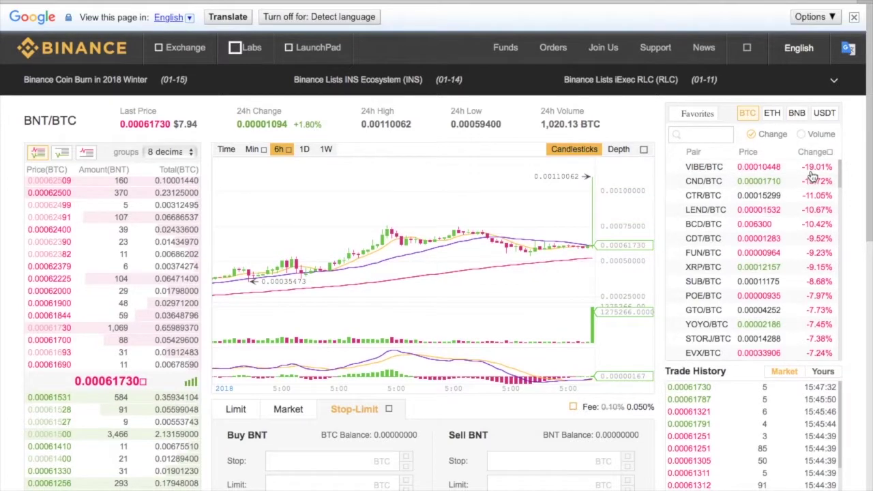
- Show trading volume in the BTC pair list and sort the pairs by highest volume
left_click(804, 136)
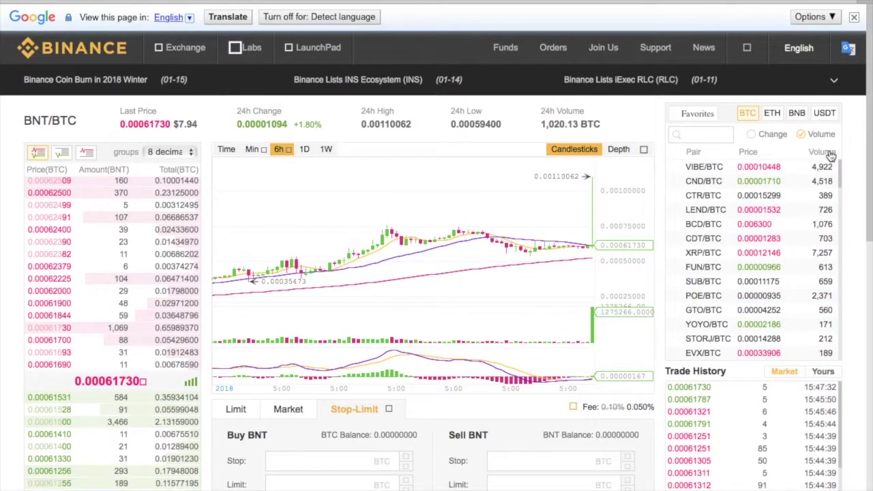
left_click(829, 153)
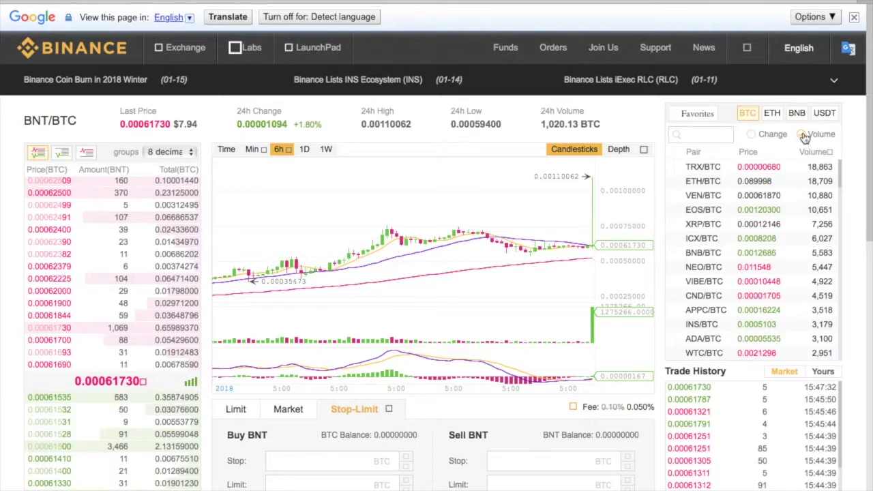
- Browse the ETH, BNB and USDT pair lists with their trading volumes
left_click(772, 113)
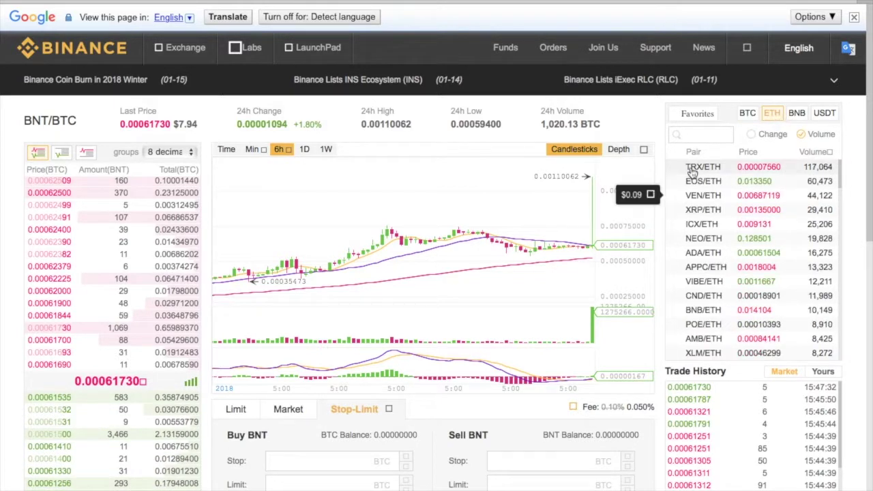
scroll(714, 356, "down", 10)
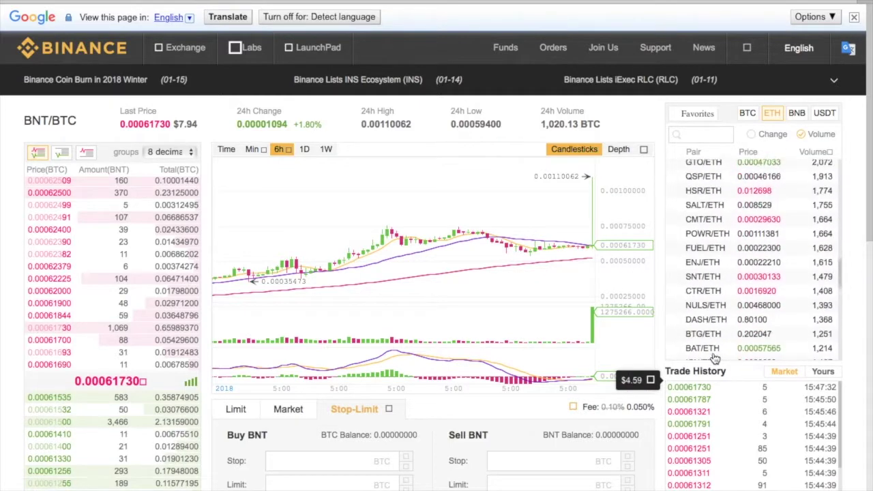
scroll(709, 324, "up", 5)
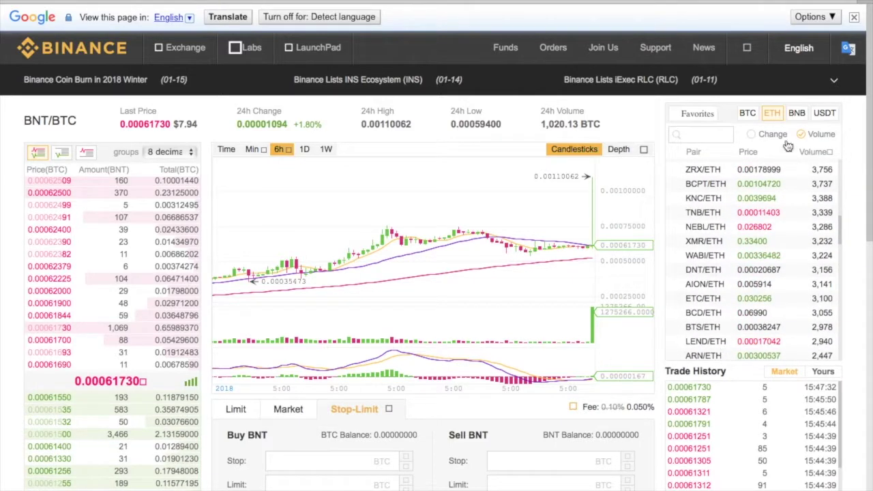
left_click(798, 114)
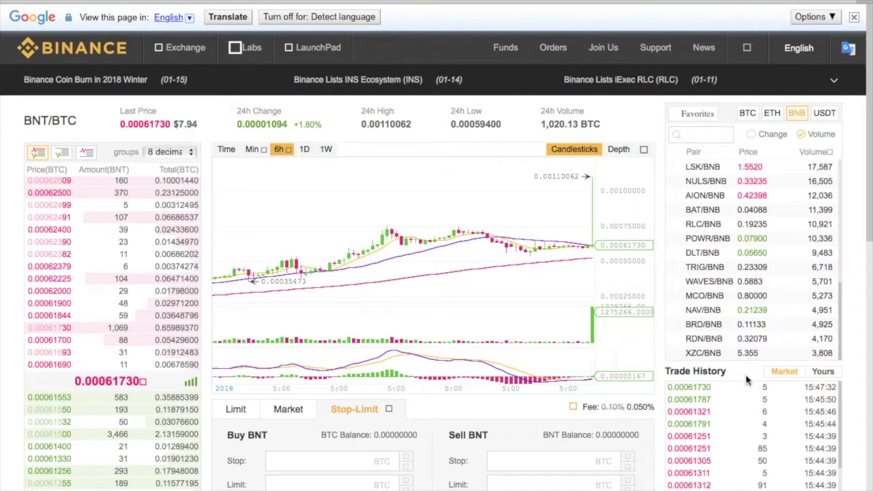
scroll(755, 275, "down", 3)
scroll(756, 277, "up", 3)
left_click(823, 114)
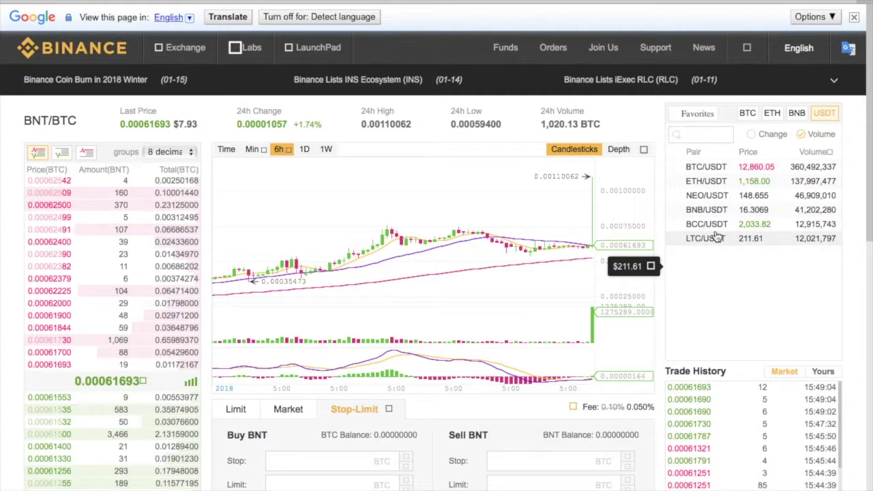
left_click(695, 134)
type("gas")
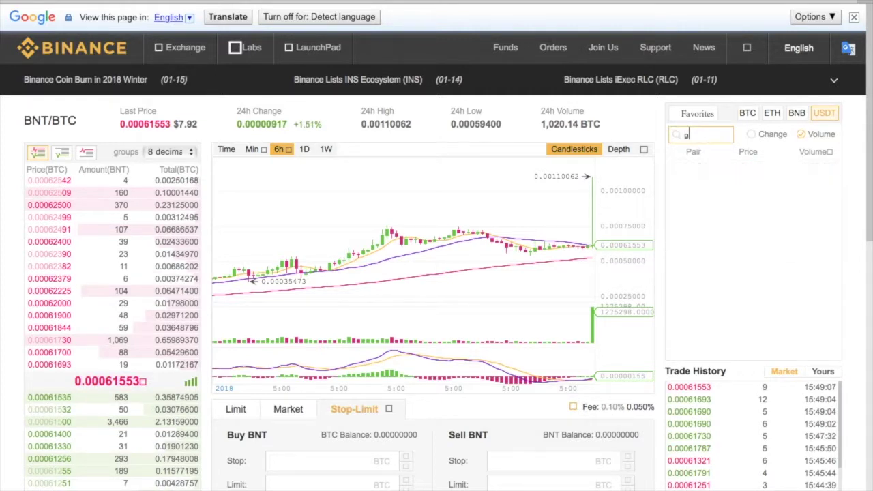
key("BackSpace")
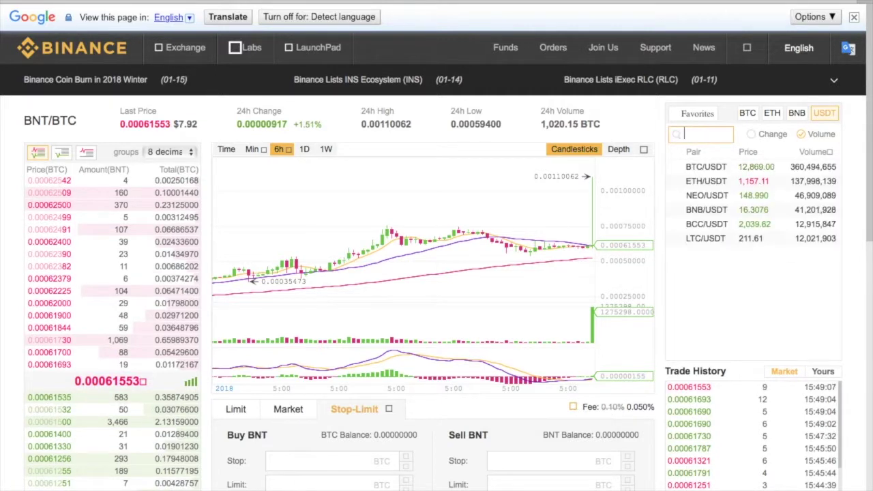
- Show the BTC pairs with their change, search for gas and open the GAS/BTC pair
left_click(748, 114)
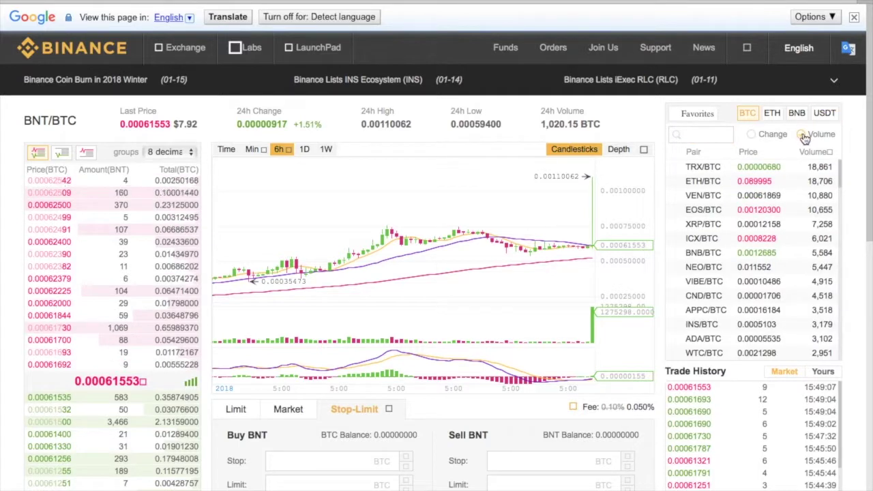
left_click(755, 137)
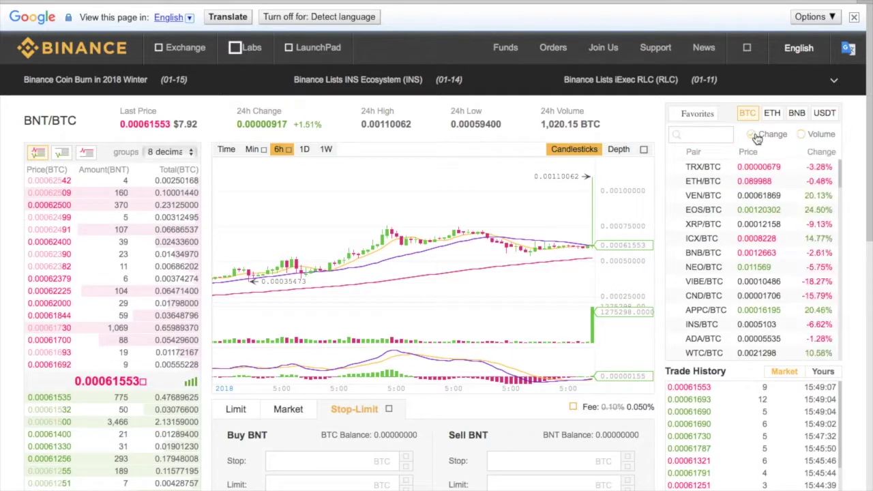
left_click(702, 135)
type("gas")
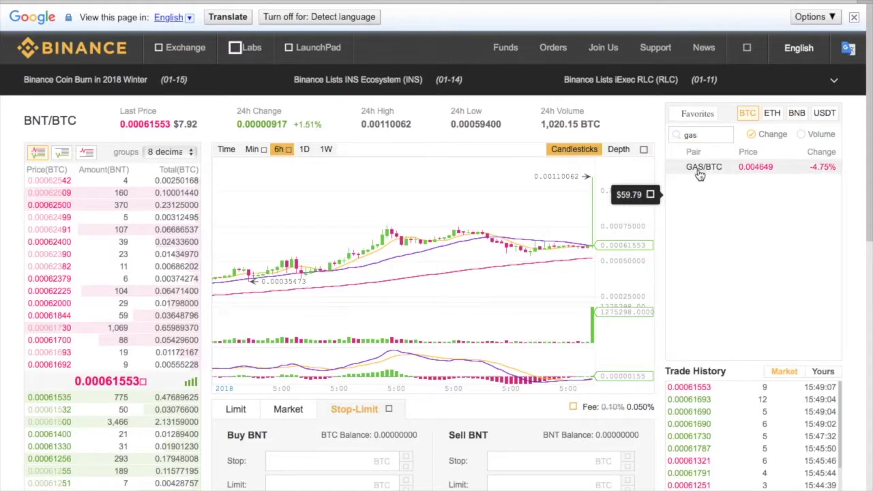
left_click(699, 171)
scroll(458, 468, "down", 1)
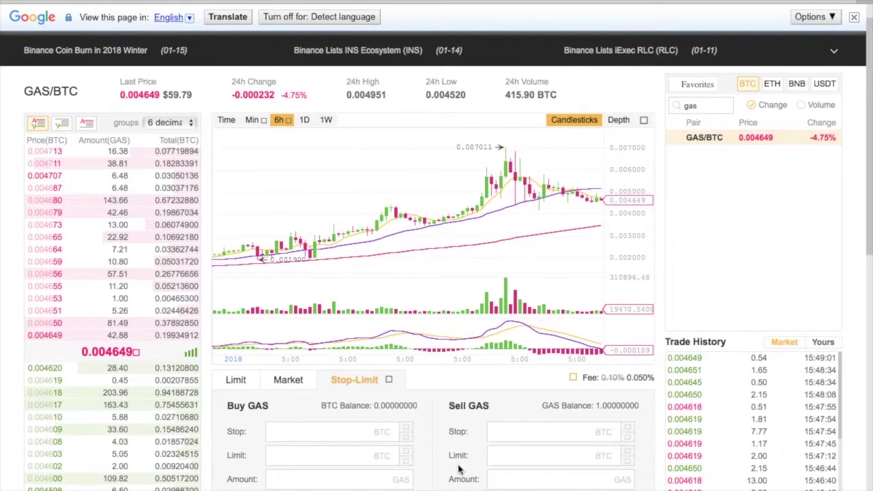
scroll(458, 468, "down", 1)
scroll(608, 382, "up", 2)
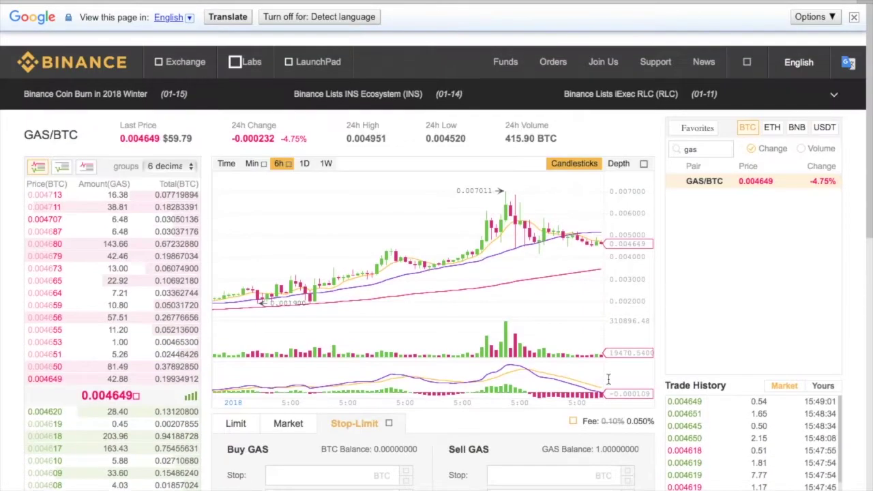
- Check the GAS deposit in the transaction history and return to the Basic exchange view
mouse_move(508, 53)
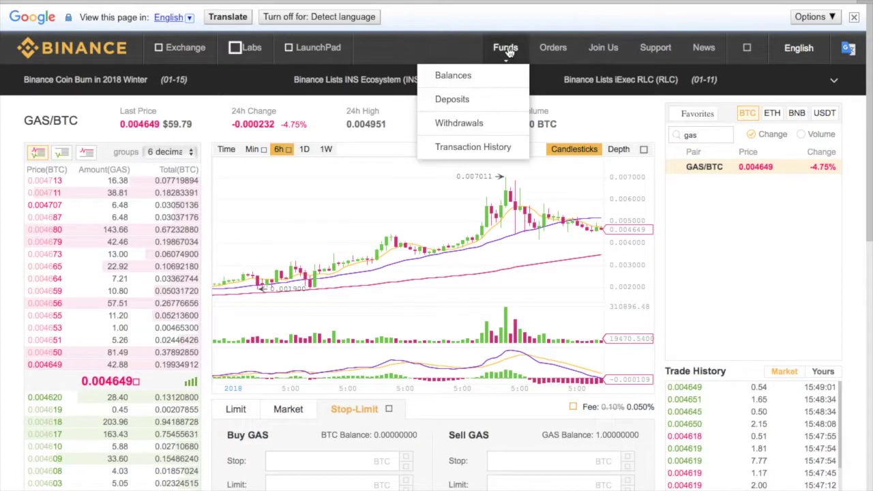
left_click(479, 155)
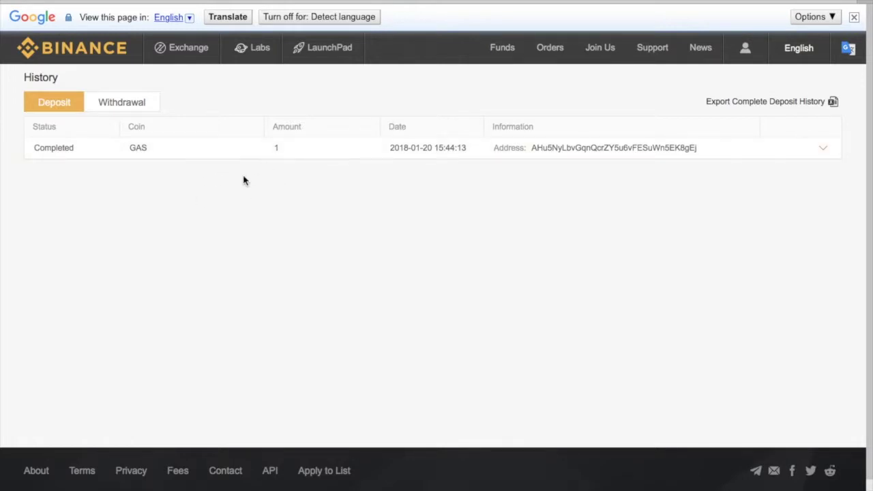
mouse_move(185, 55)
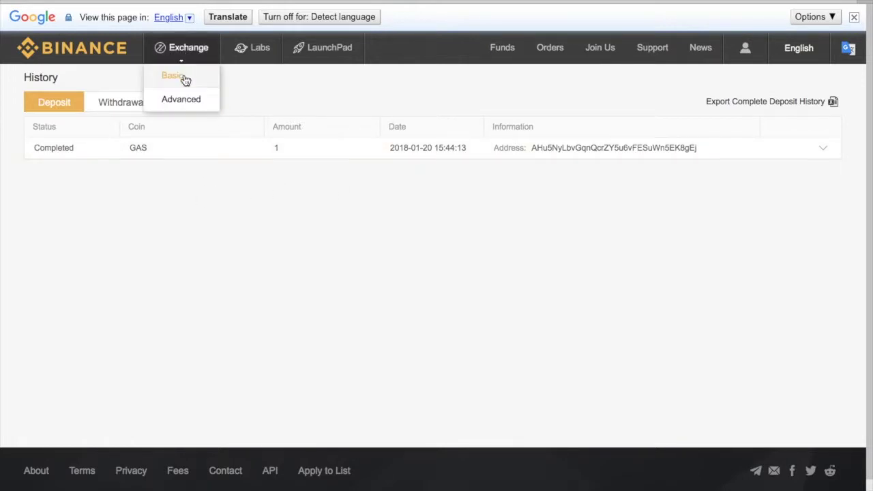
left_click(174, 76)
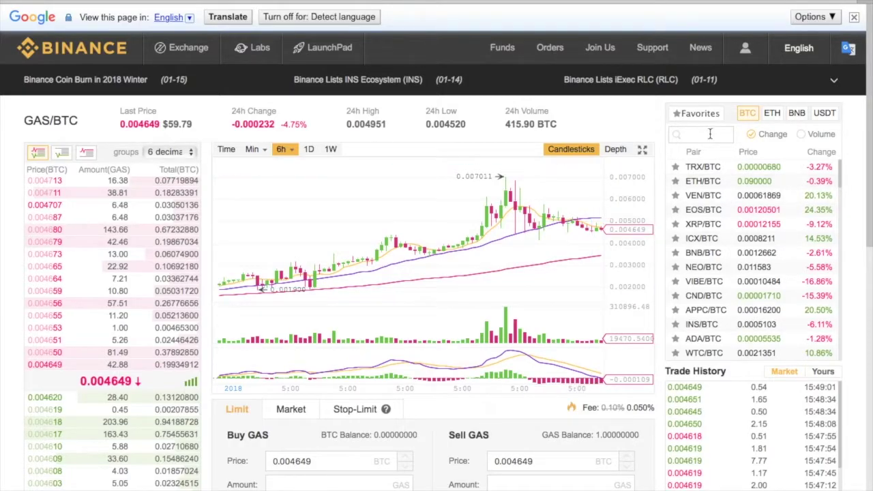
- Search the BTC pairs for gas and open GAS/BTC at its Limit order forms
left_click(709, 134)
type("gas")
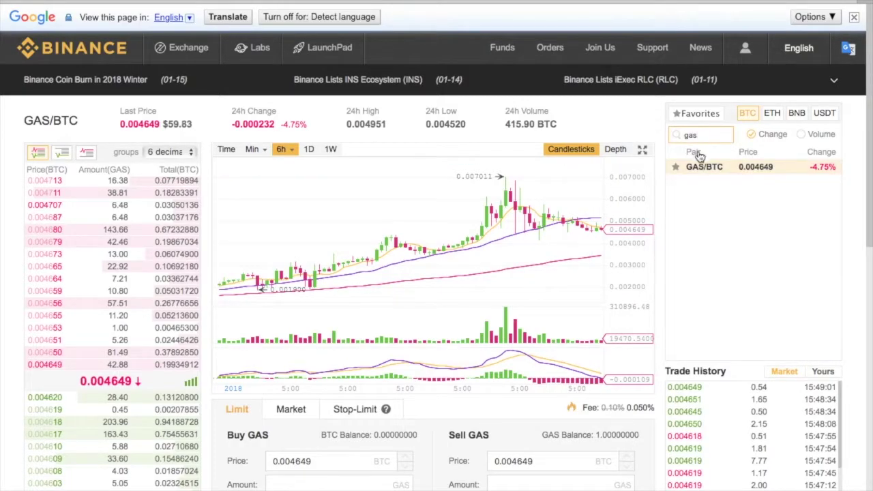
left_click(694, 167)
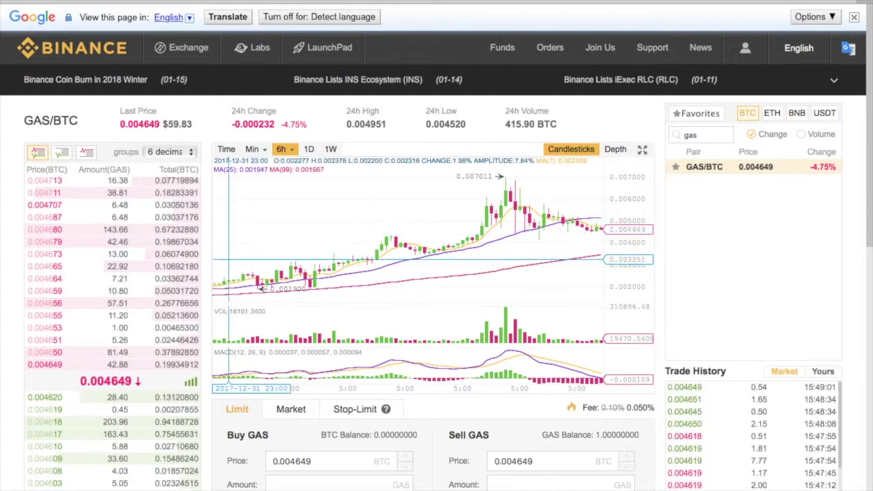
scroll(452, 355, "down", 3)
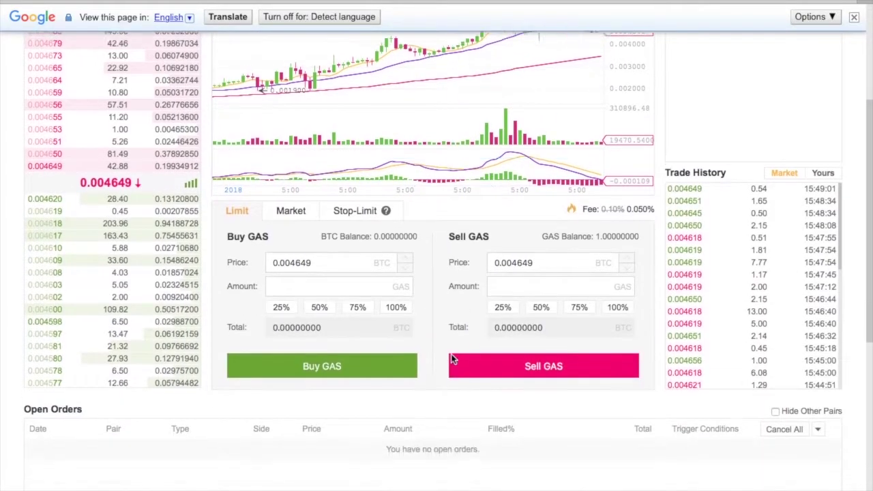
scroll(275, 247, "up", 1)
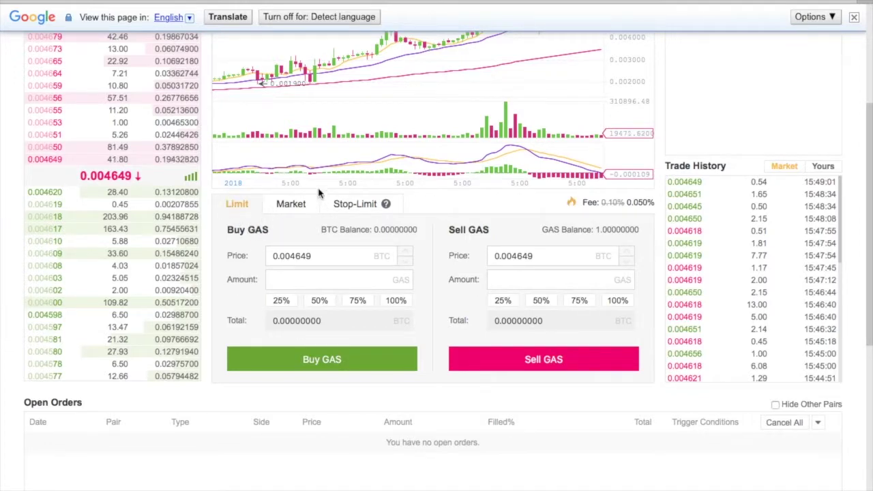
- Place a limit order selling 100% of the GAS balance, 1.00 GAS, at a price of 0.004622 BTC
scroll(611, 299, "up", 1)
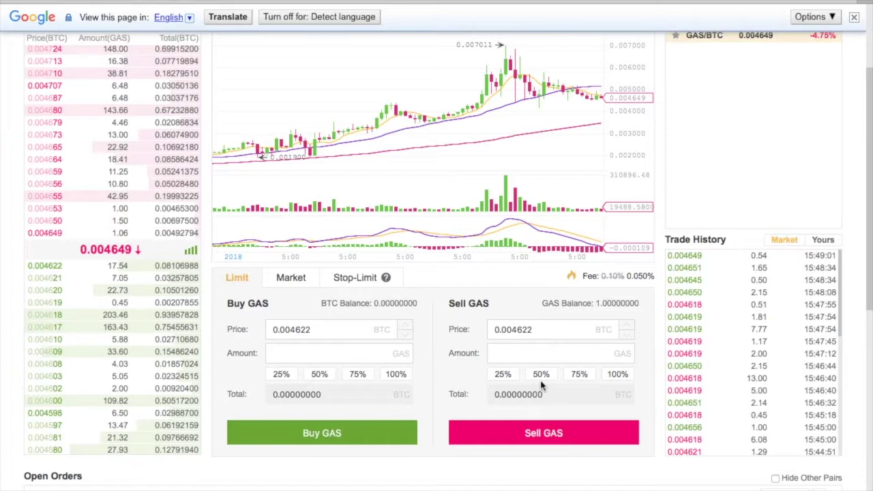
left_click(620, 377)
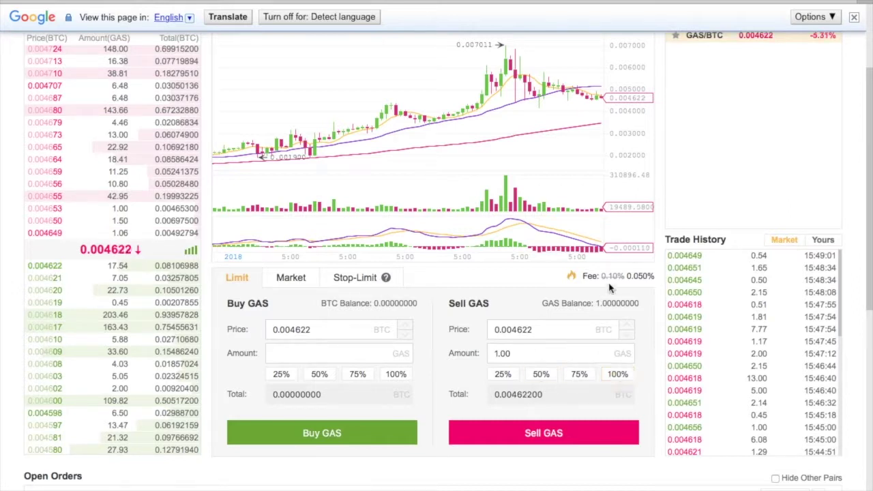
left_click(581, 378)
left_click(541, 375)
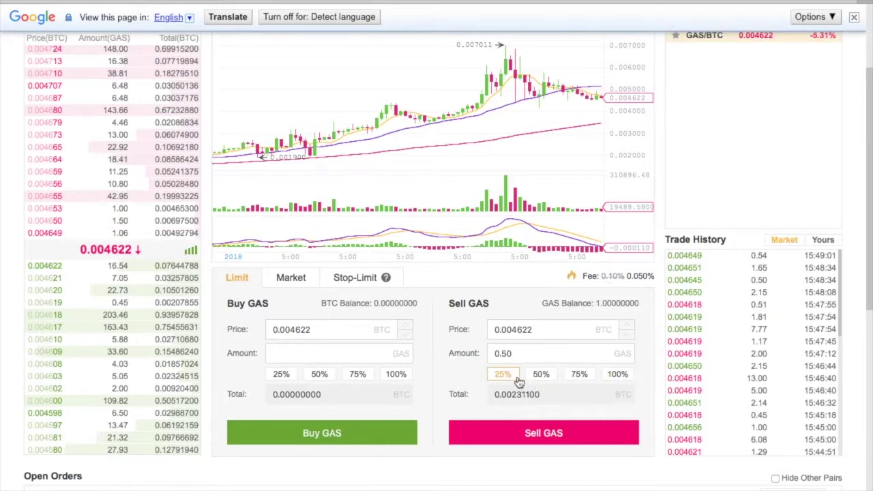
left_click(617, 375)
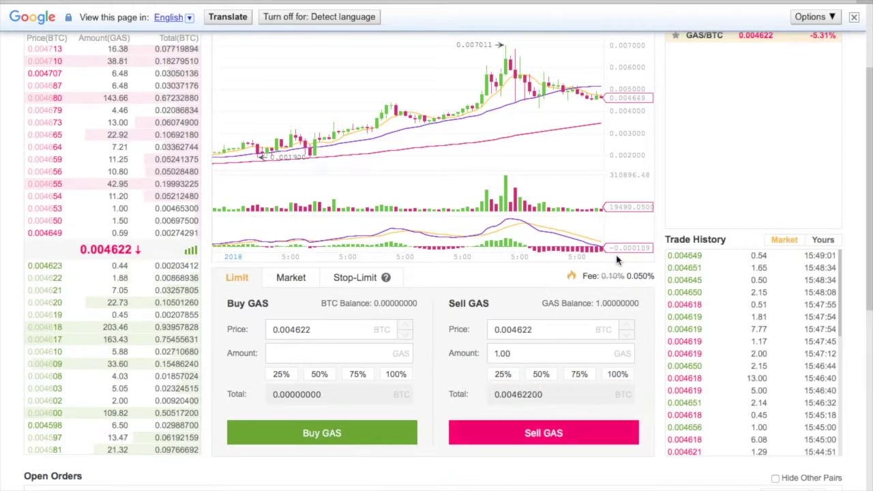
left_click(545, 433)
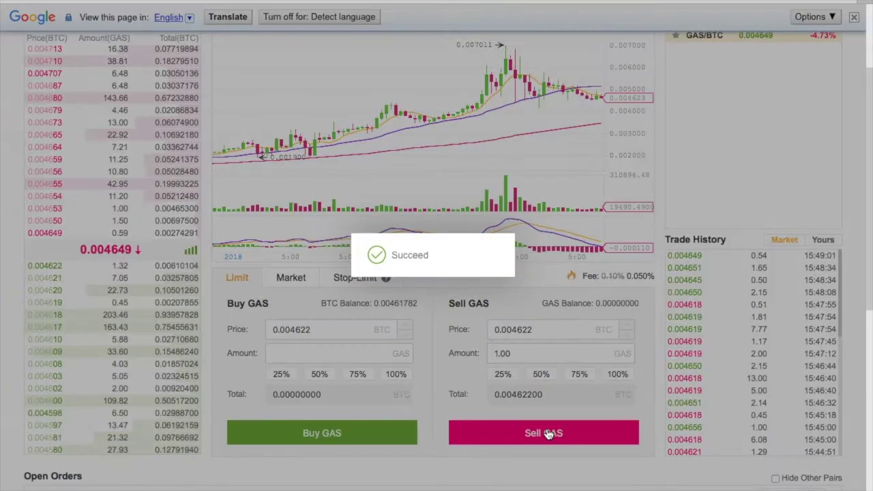
- Review the open orders, the 24h order history and the updated BTC and GAS balances
scroll(548, 434, "down", 3)
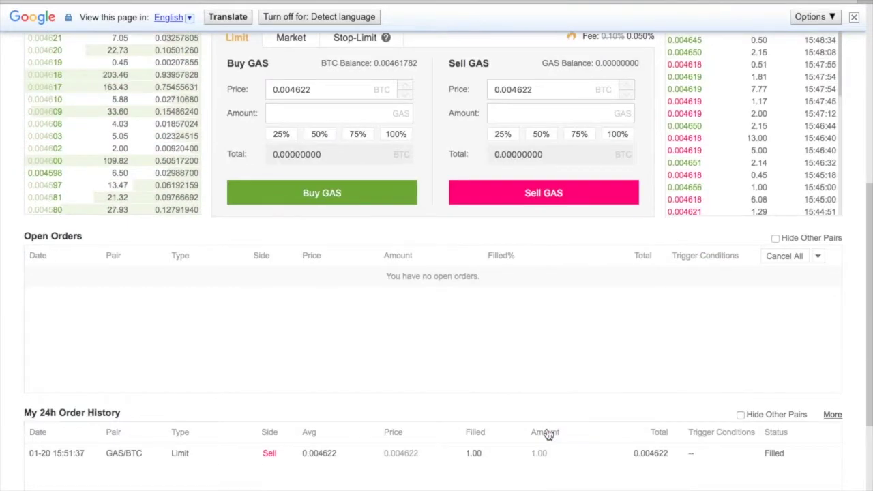
scroll(334, 347, "down", 1)
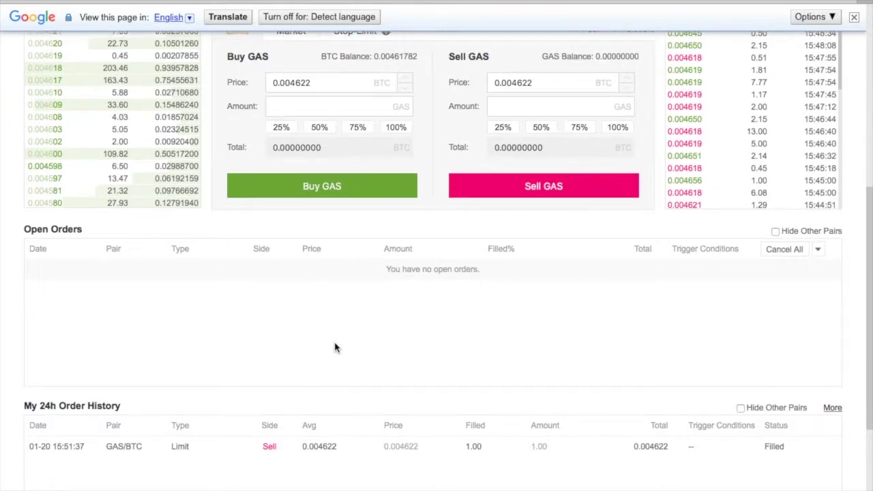
scroll(167, 430, "down", 2)
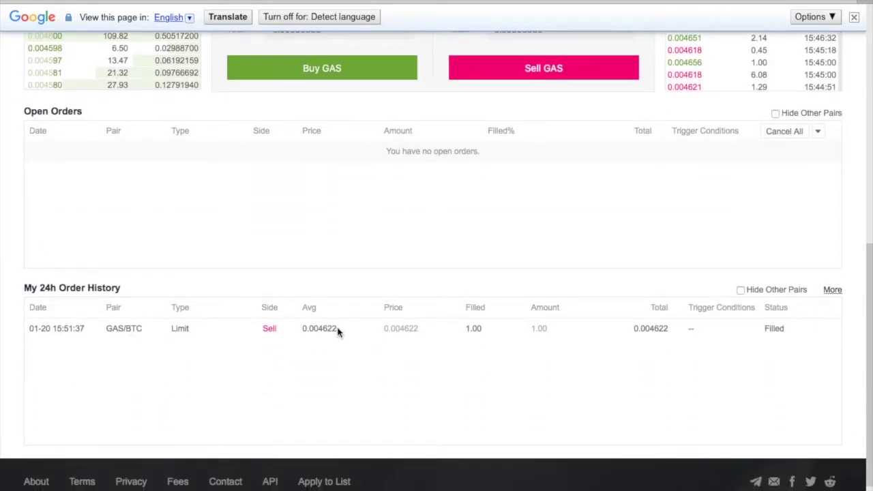
scroll(566, 321, "up", 4)
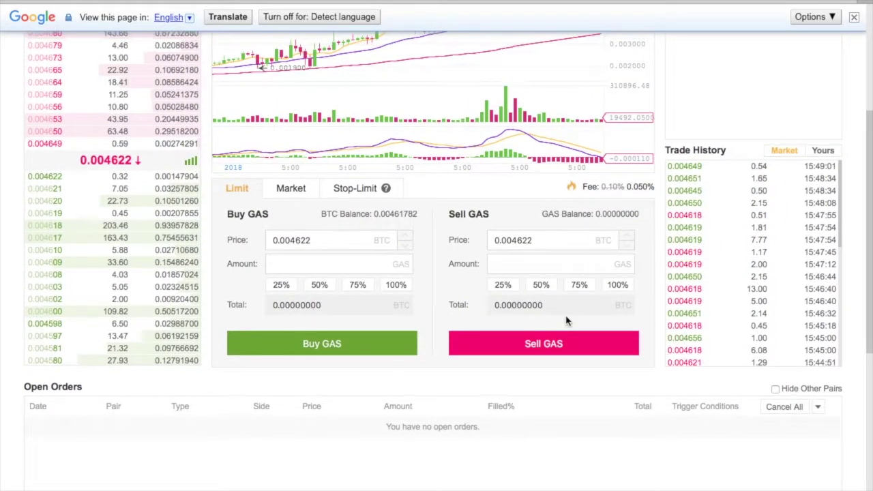
scroll(566, 321, "up", 1)
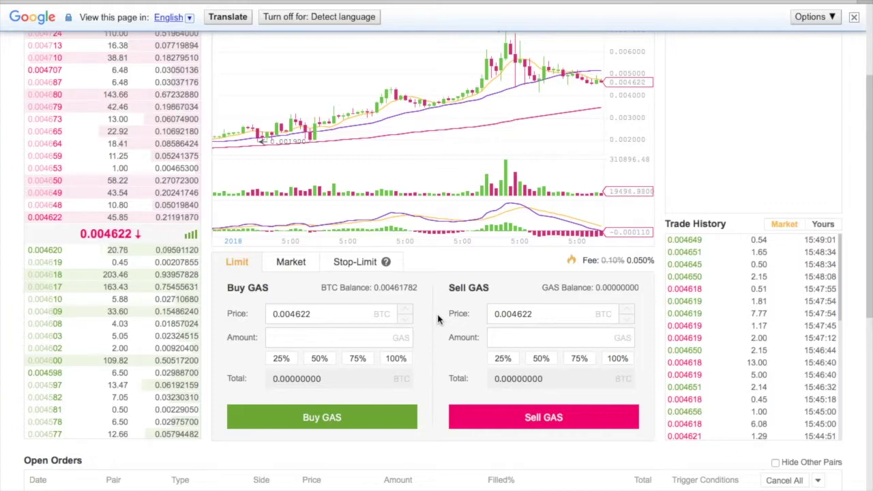
- Replace the pair search with neo and open NEO/BTC at its Limit buy and sell forms
scroll(436, 318, "up", 2)
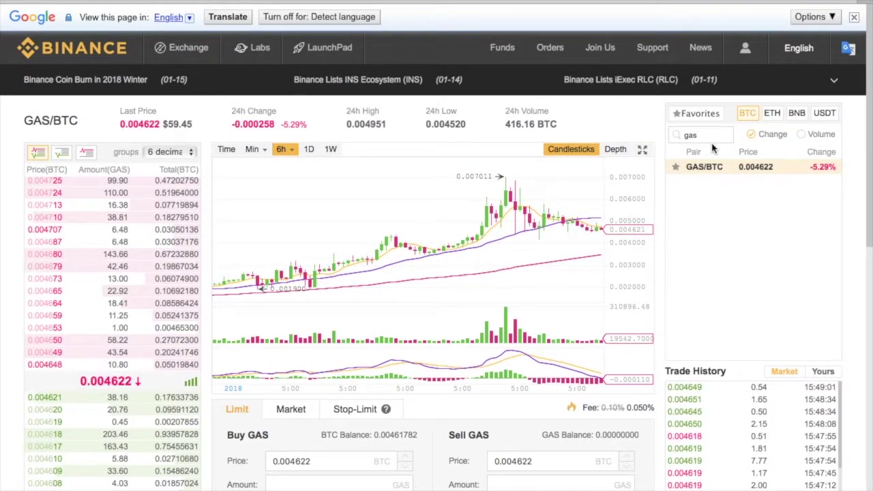
key("BackSpace")
key("BackSpace")
key("BackSpace")
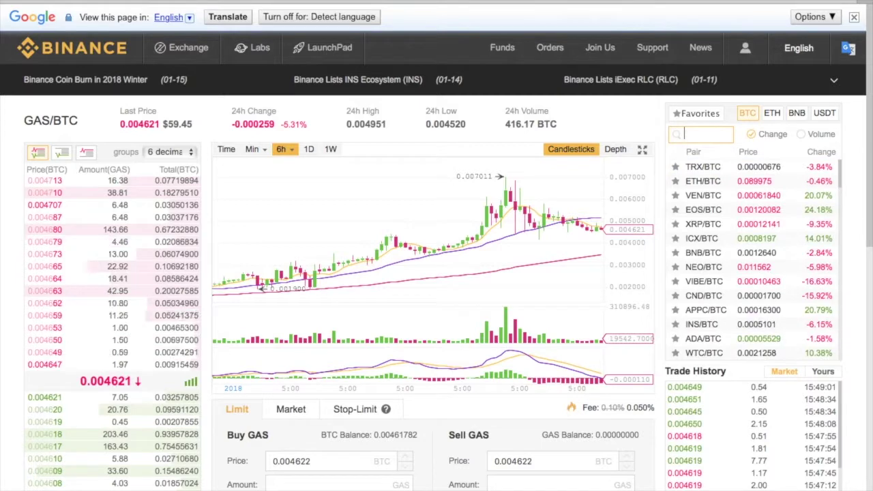
type("neo")
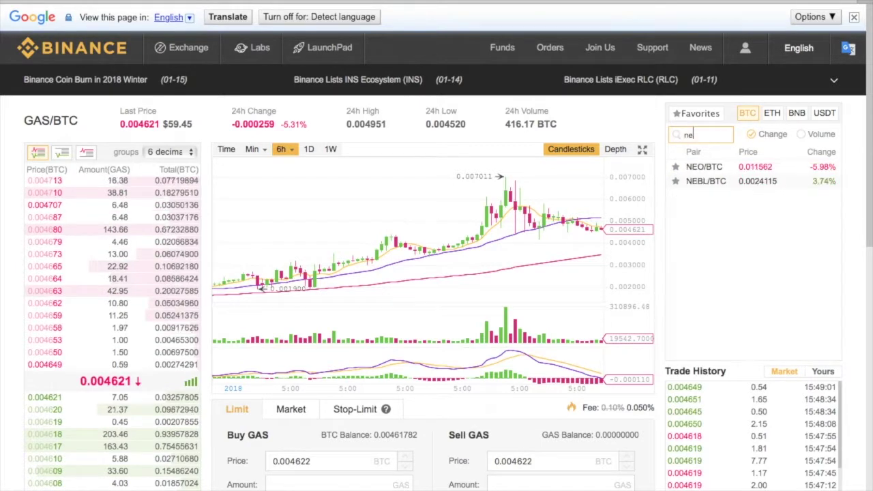
left_click(703, 166)
scroll(469, 299, "down", 1)
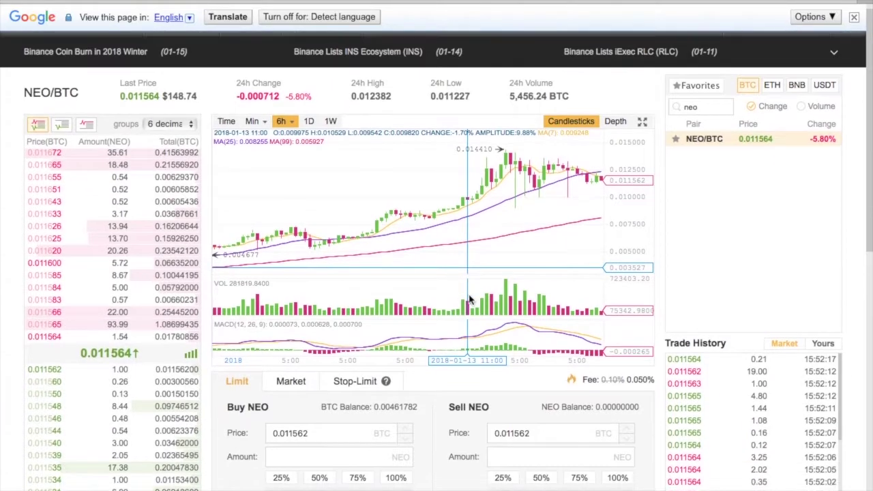
scroll(448, 397, "down", 3)
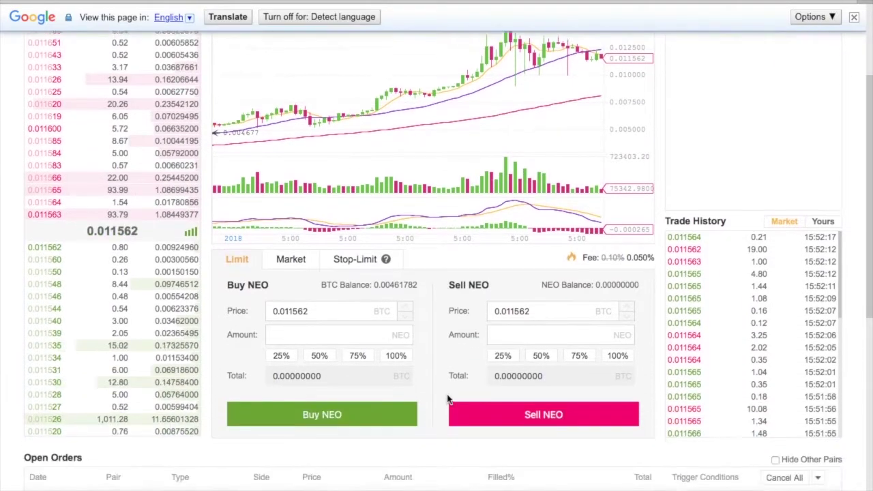
- Switch the NEO/BTC pair from the Basic to the Advanced trading view
scroll(450, 397, "down", 2)
scroll(450, 397, "up", 5)
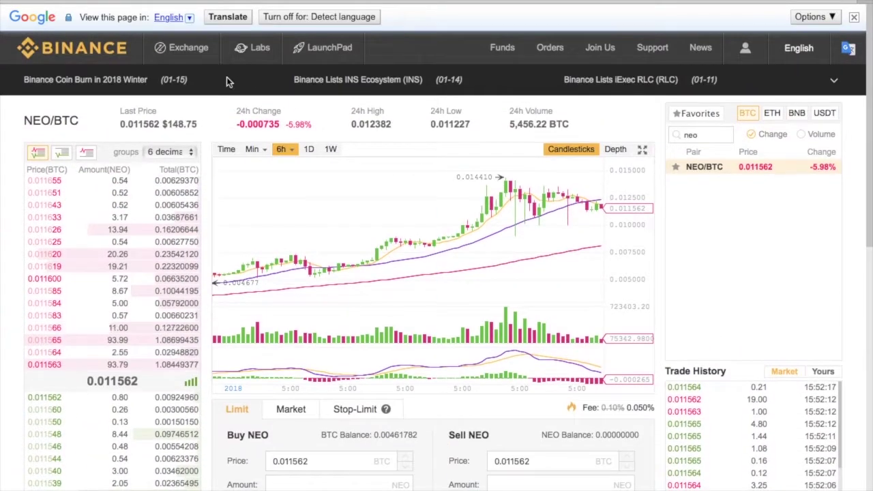
mouse_move(192, 43)
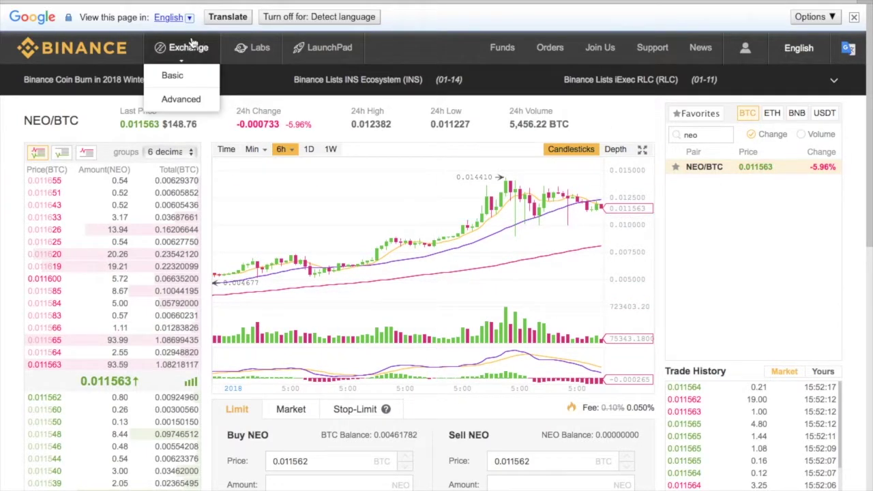
left_click(177, 100)
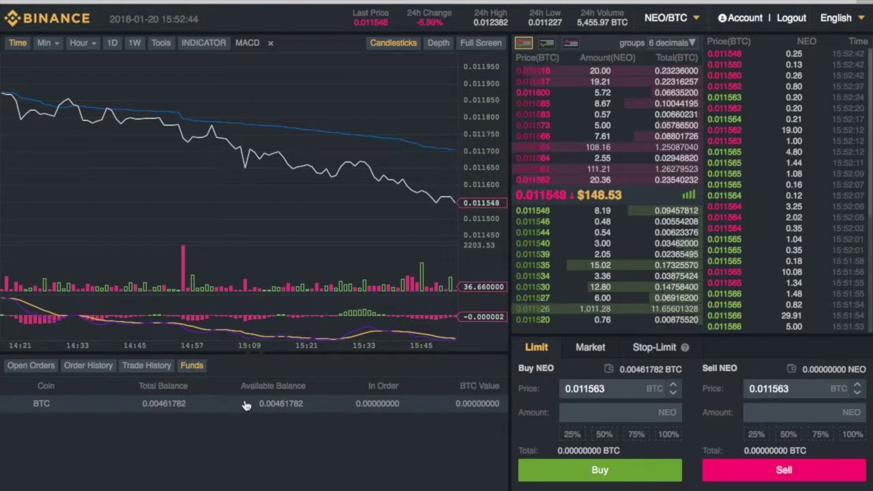
- Review the account's 1-day trade history, order history and open orders in the Advanced view
left_click(157, 368)
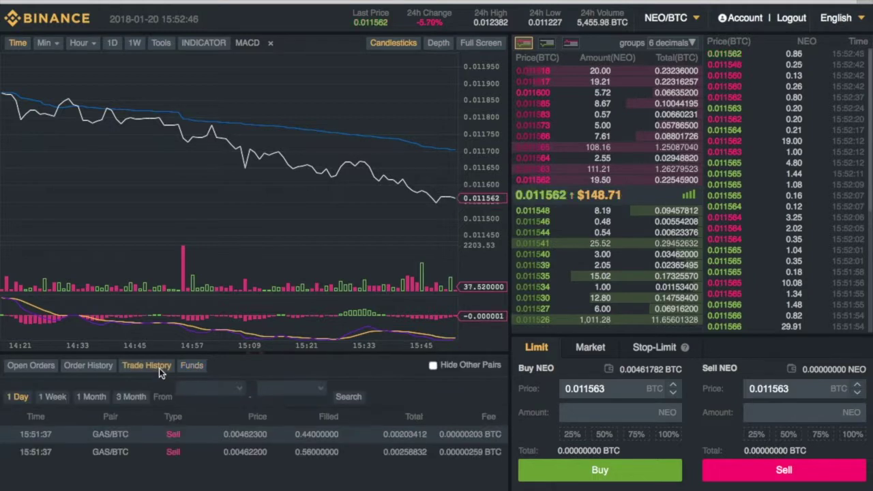
left_click(86, 369)
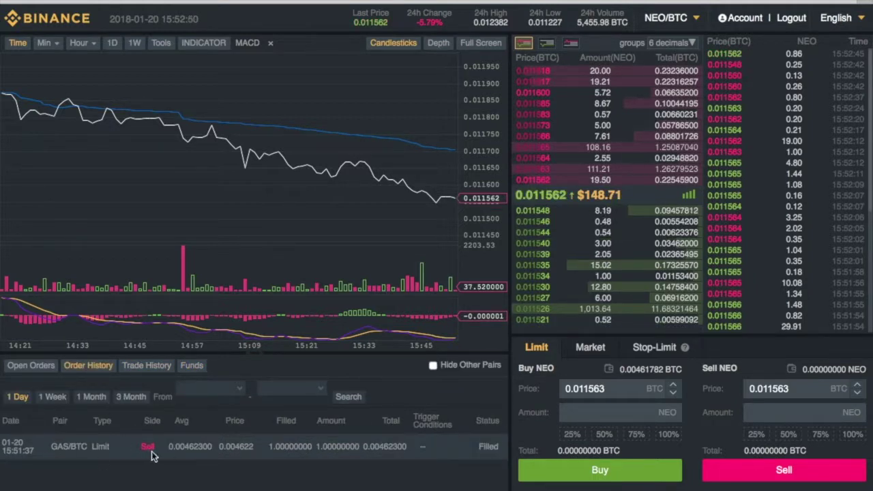
left_click(40, 370)
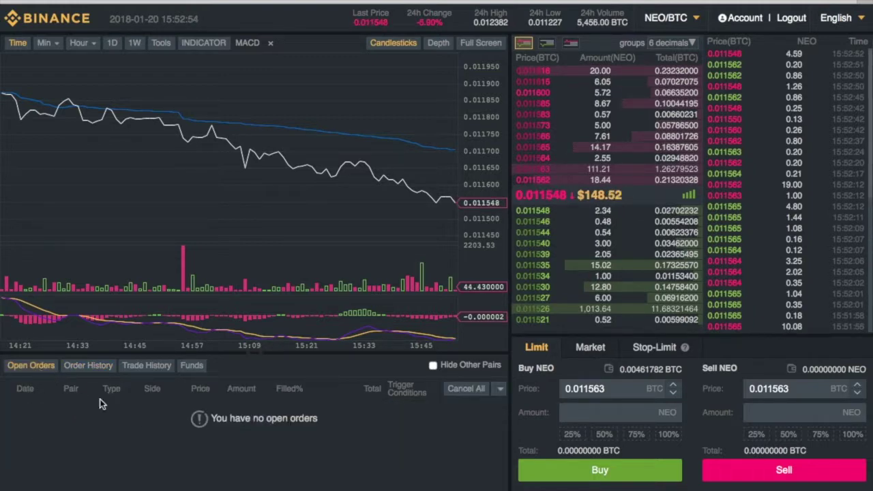
- Browse the chart's indicator and drawing tool options, and choose the Fibonacci Line tool
left_click(201, 47)
left_click(201, 47)
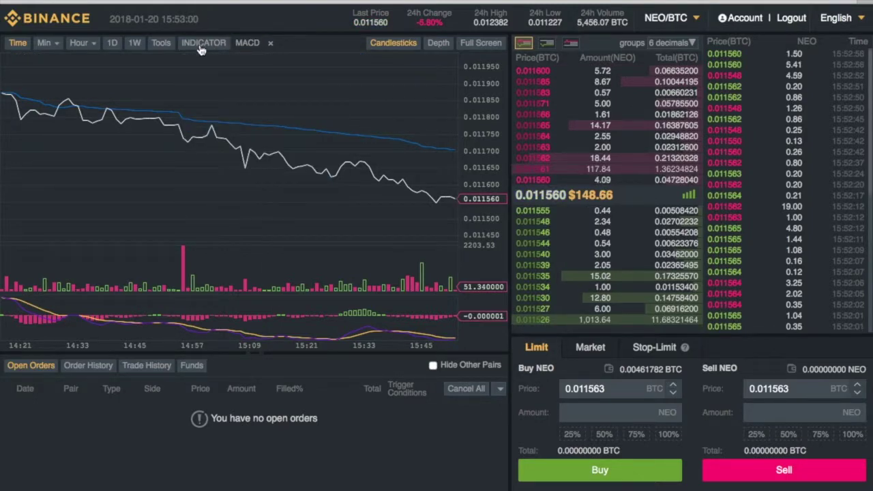
left_click(162, 45)
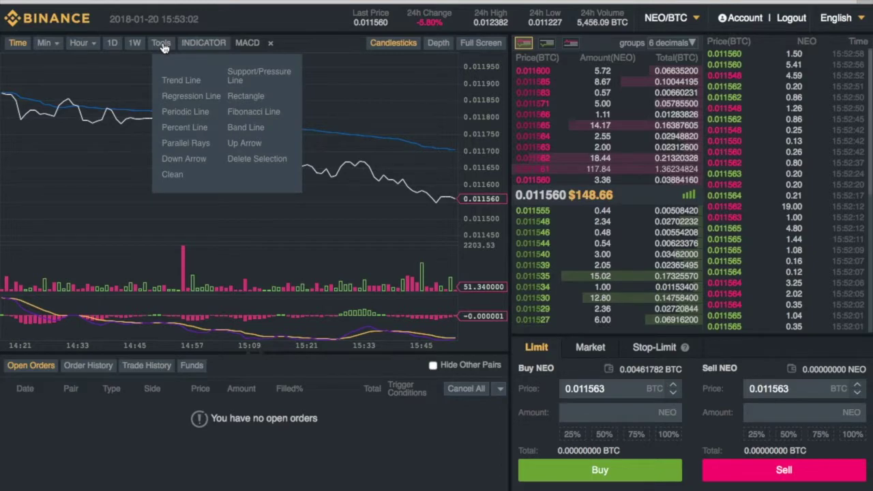
left_click(254, 115)
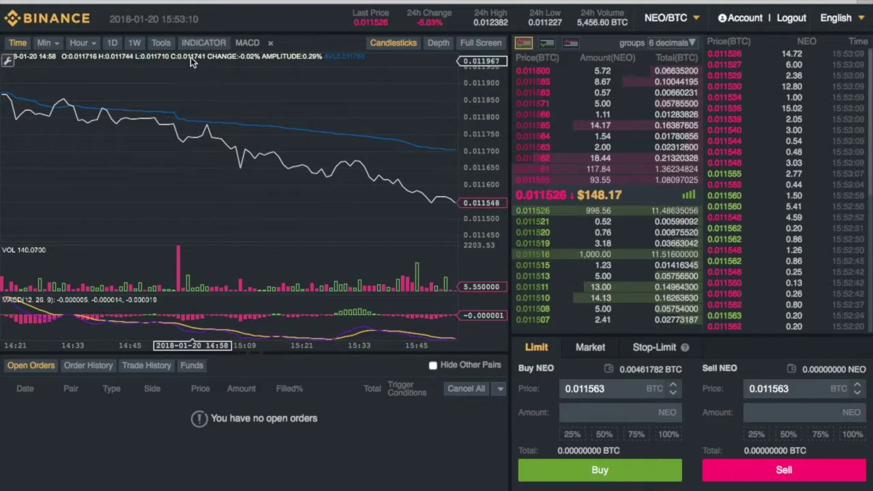
- View the NEO/BTC chart at 1W and 1D intervals, show the hourly interval choices and highlight the 24h volume
left_click(135, 43)
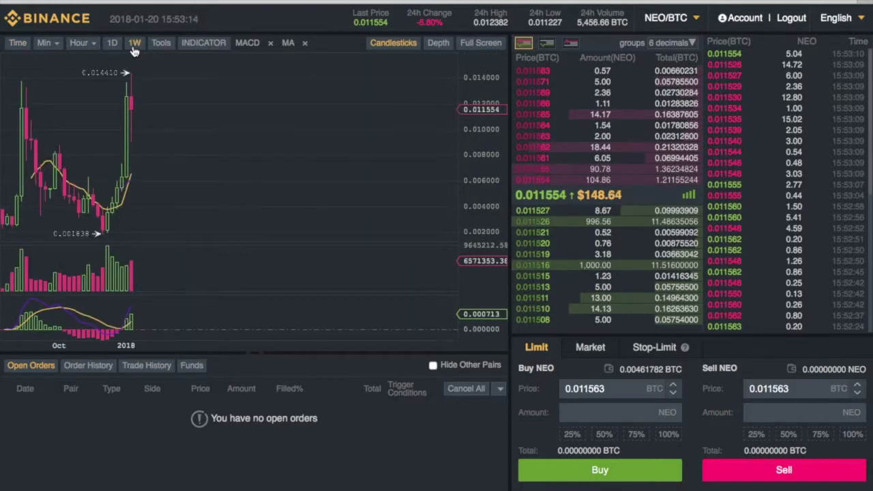
left_click(113, 44)
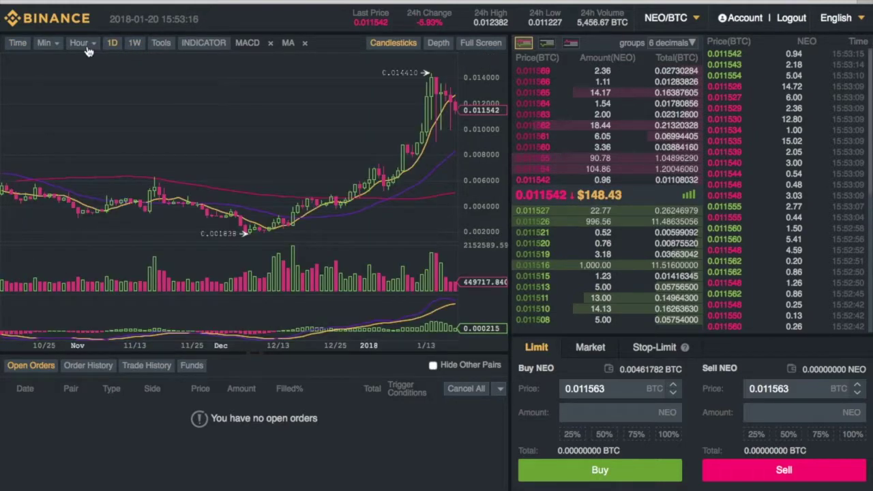
left_click(83, 47)
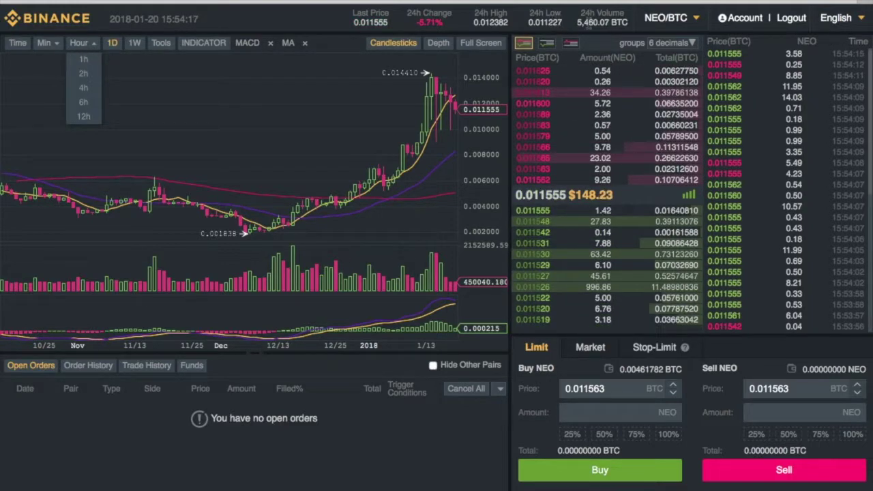
double_click(594, 22)
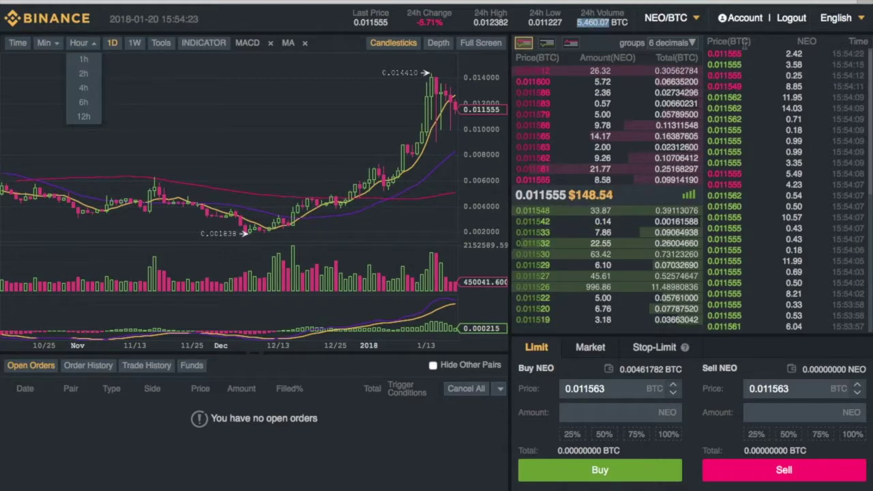
- Search the BTC pairs for neo, select NEO/BTC and set its chart to the 2h interval
left_click(697, 19)
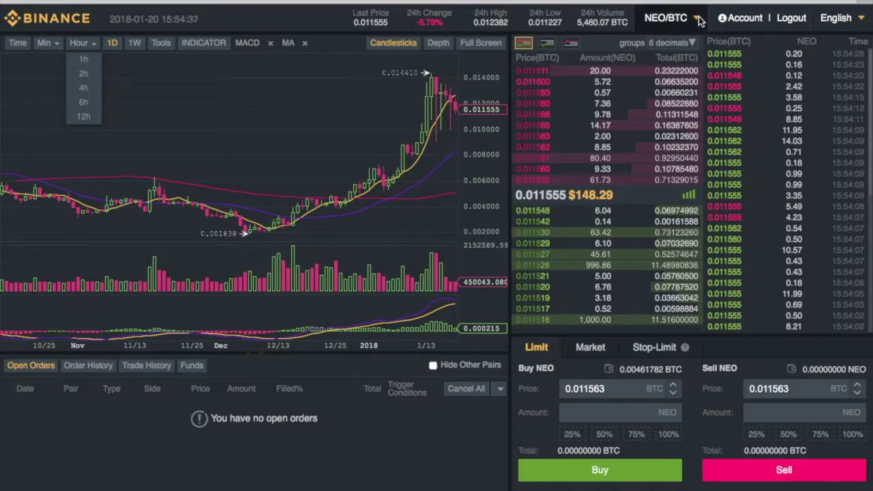
mouse_move(699, 20)
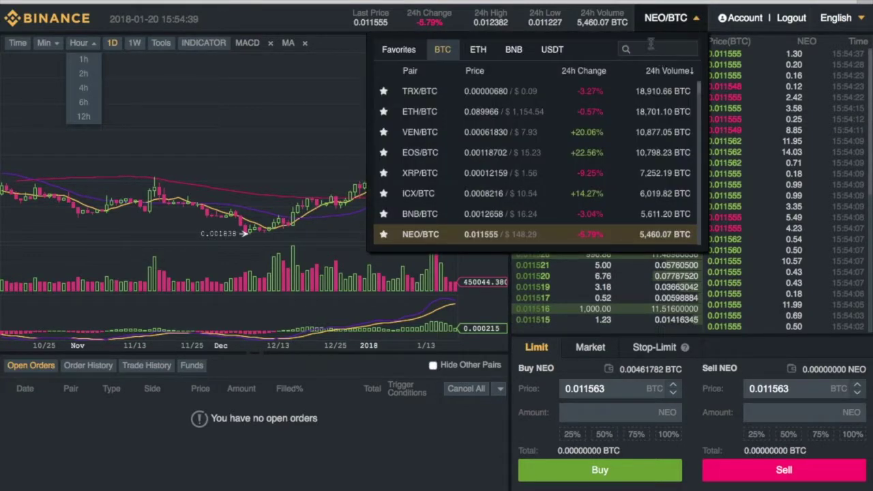
left_click(650, 45)
type("neo")
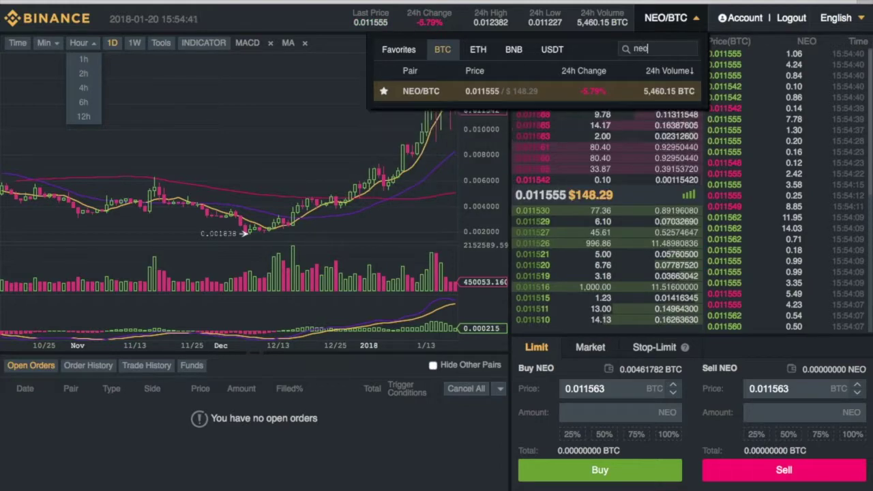
left_click(412, 91)
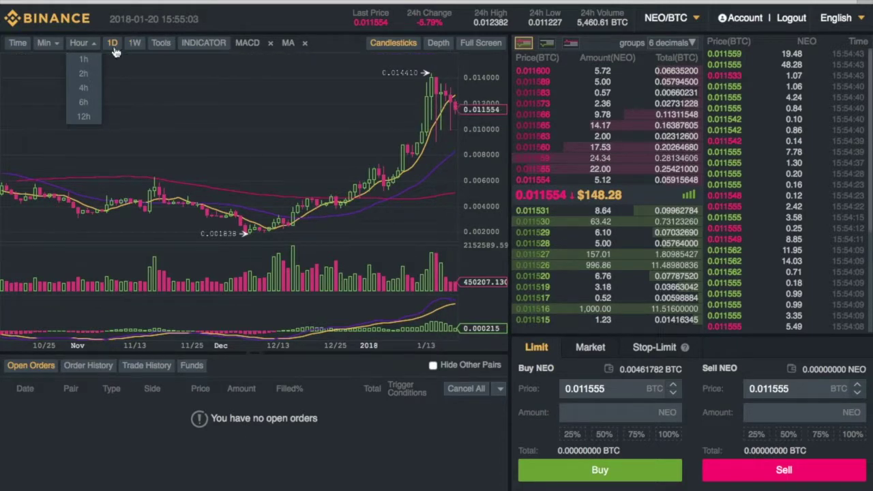
left_click(84, 75)
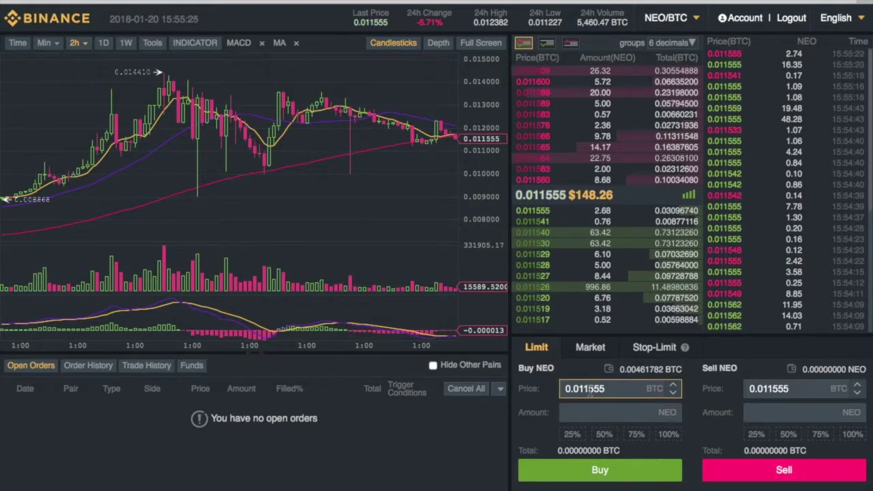
- Set the limit price for buying NEO to 0.010400 BTC
left_click(588, 388)
key("BackSpace")
type("0")
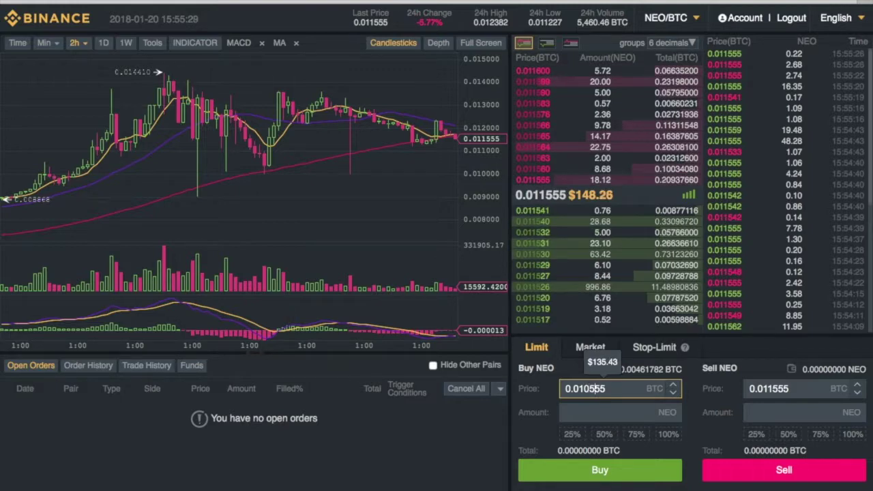
key("BackSpace")
type("4")
key("BackSpace")
key("BackSpace")
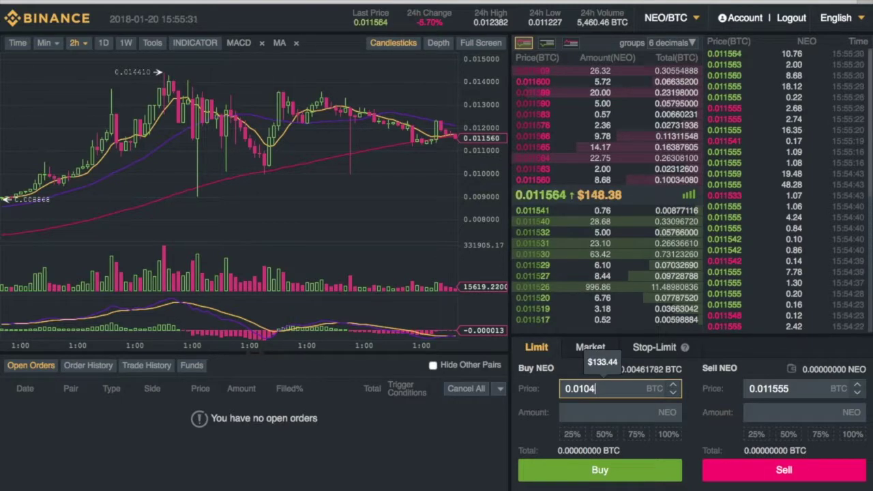
type("00")
left_click(580, 412)
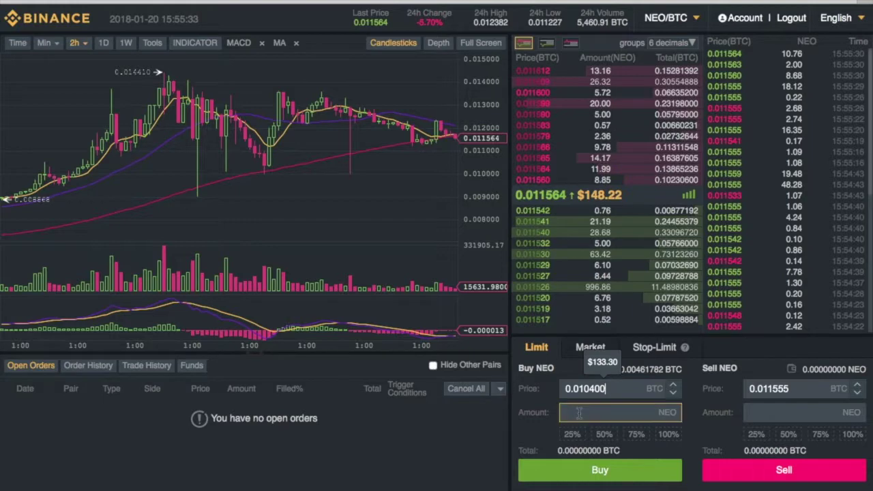
left_click(612, 388)
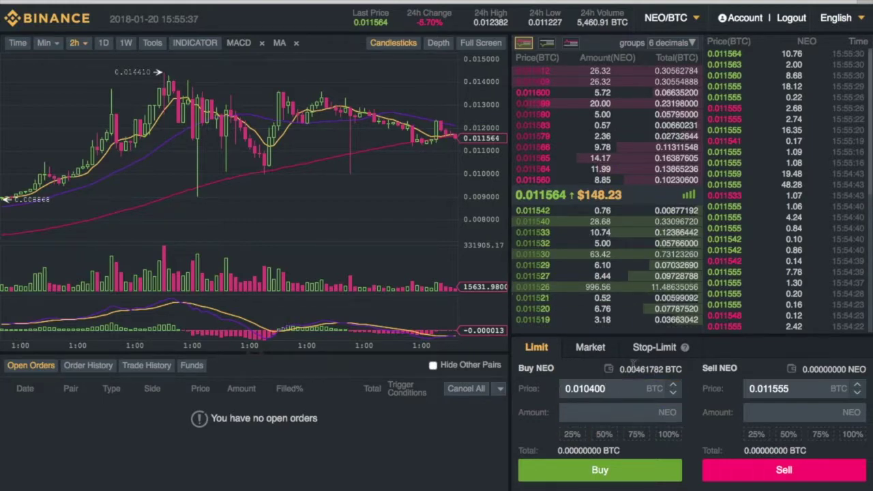
- Set the buy amount to 100% of the BTC balance, 0.44 NEO, and submit the limit buy order
left_click(603, 434)
left_click(635, 434)
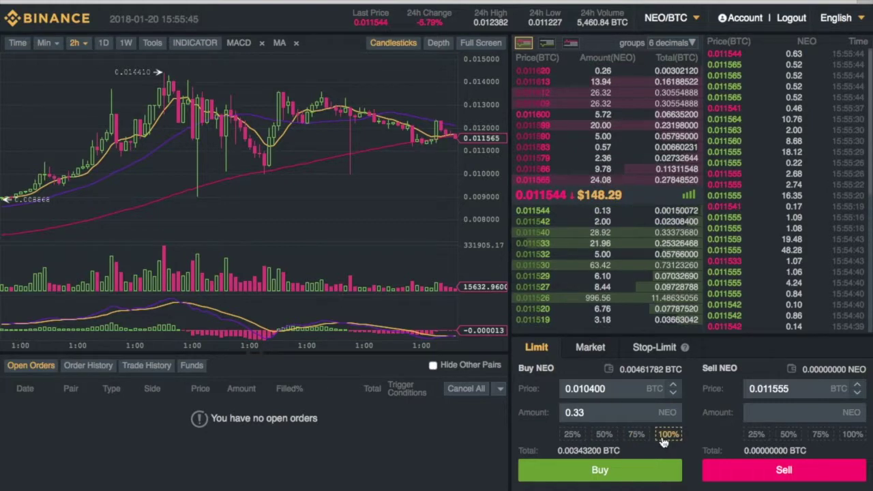
left_click(667, 437)
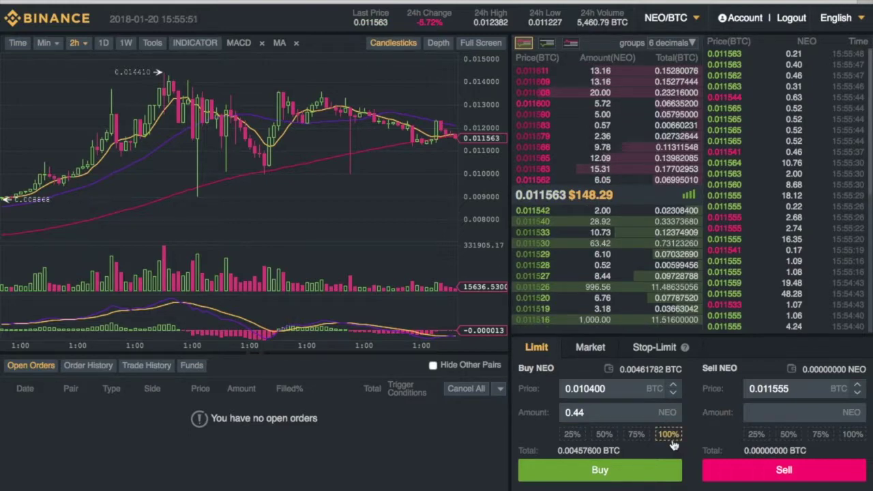
left_click(600, 472)
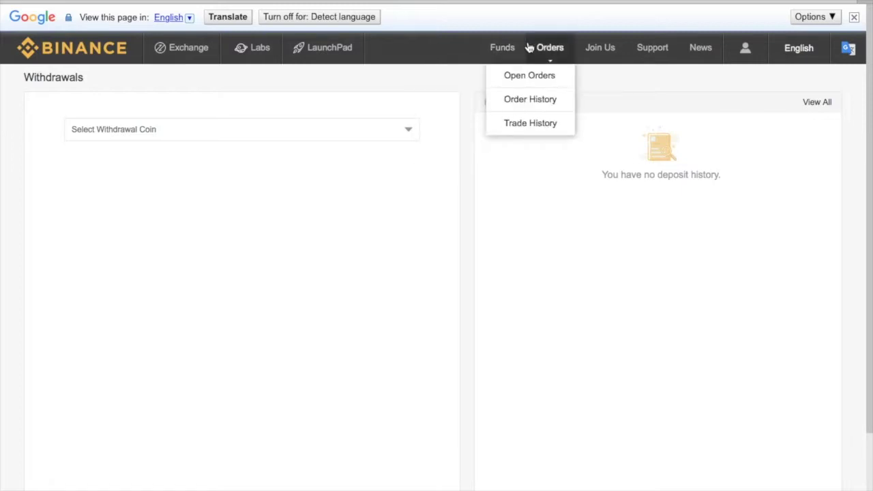
- Search the withdrawal coins for neo and select NEO on the Withdrawals page
mouse_move(495, 60)
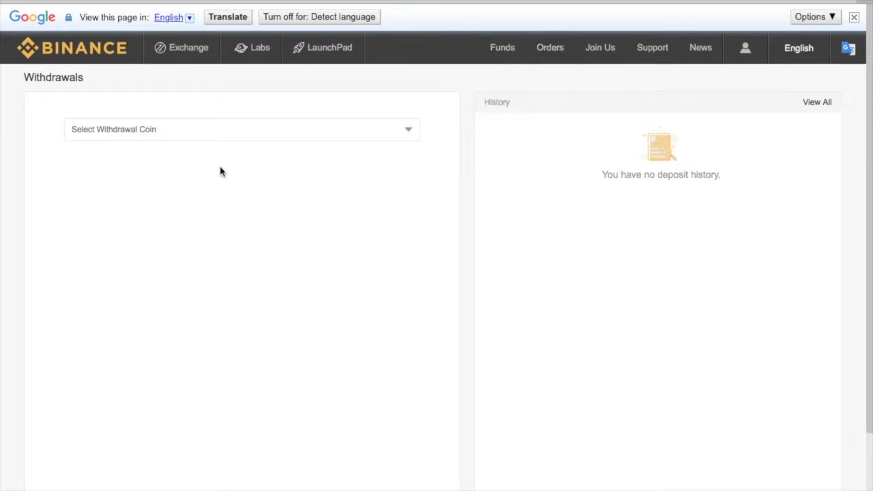
left_click(258, 134)
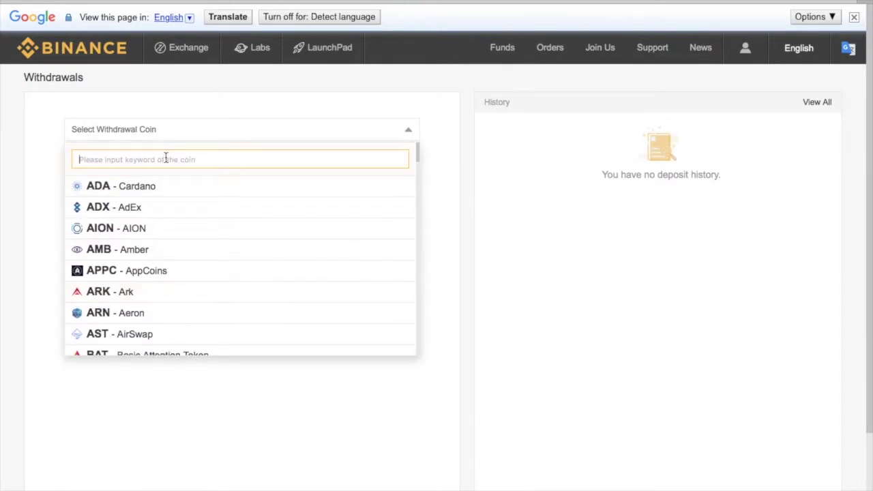
type("neo")
left_click(148, 193)
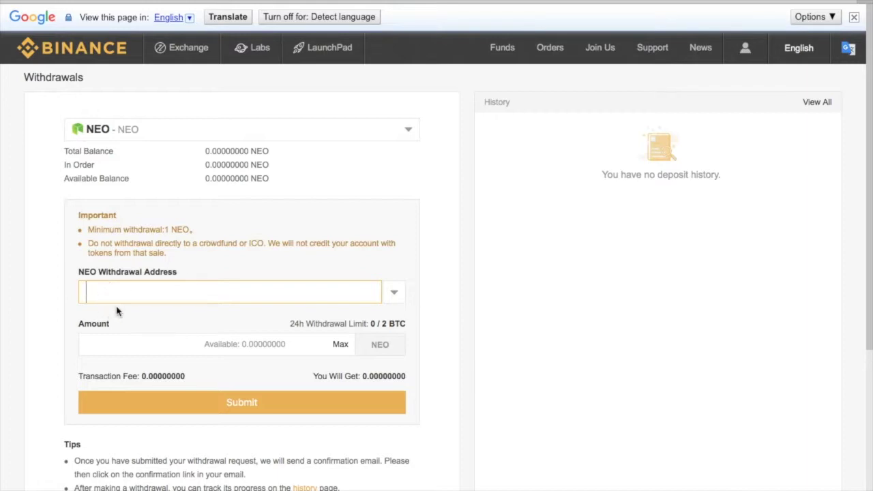
- Examine the NEO withdrawal form's address and amount fields, its fee details and the withdrawal tips
left_click(142, 342)
scroll(231, 382, "down", 3)
scroll(240, 289, "up", 2)
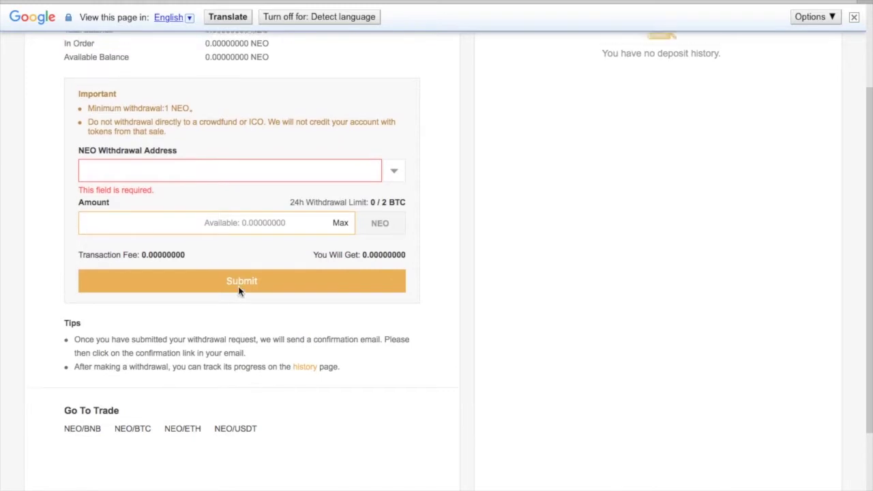